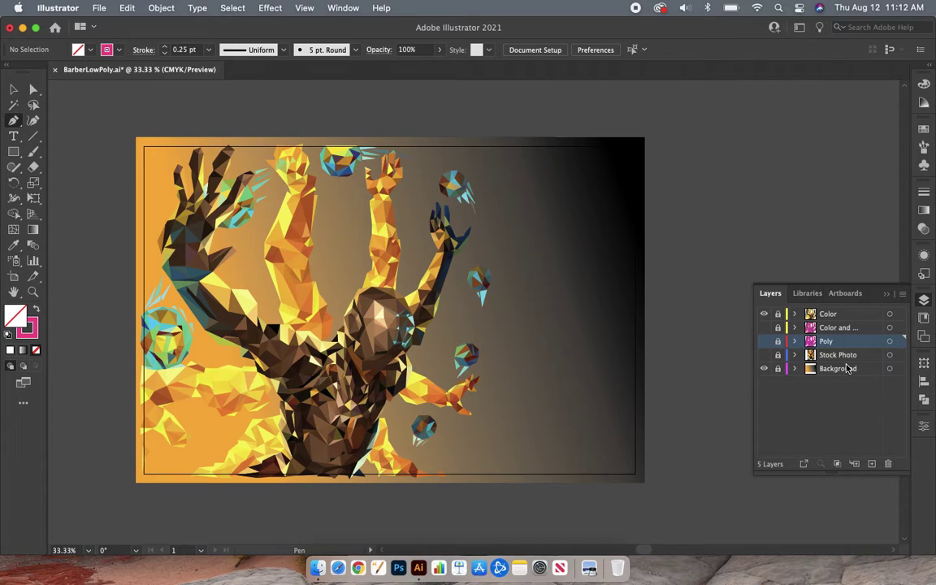
# Hide the Background and Color layers, then show and select the Stock Photo layer to view the source image alone.
pyautogui.click(763, 370)
pyautogui.keyDown('super'); pyautogui.click(764, 315); pyautogui.keyUp('super')
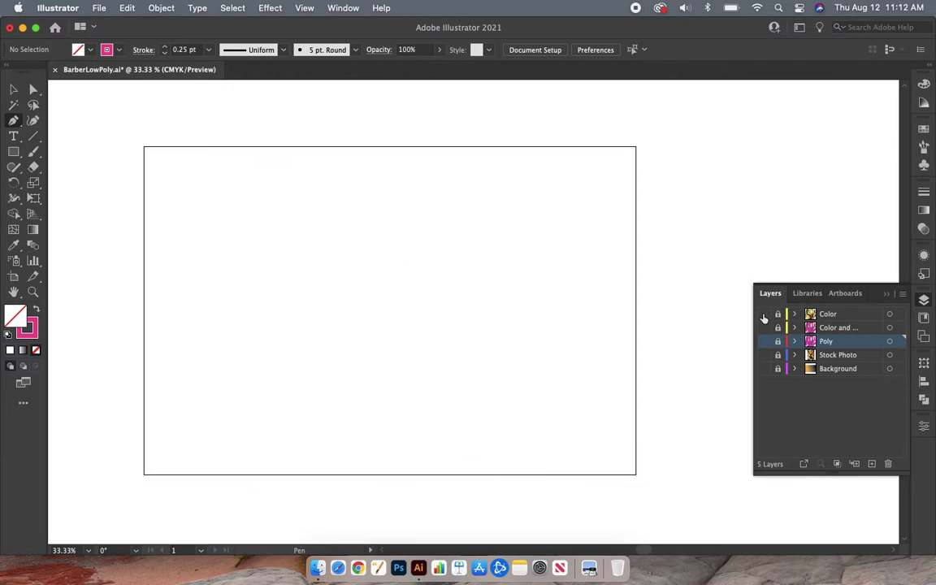
pyautogui.keyDown('super'); pyautogui.click(766, 356); pyautogui.keyUp('super')
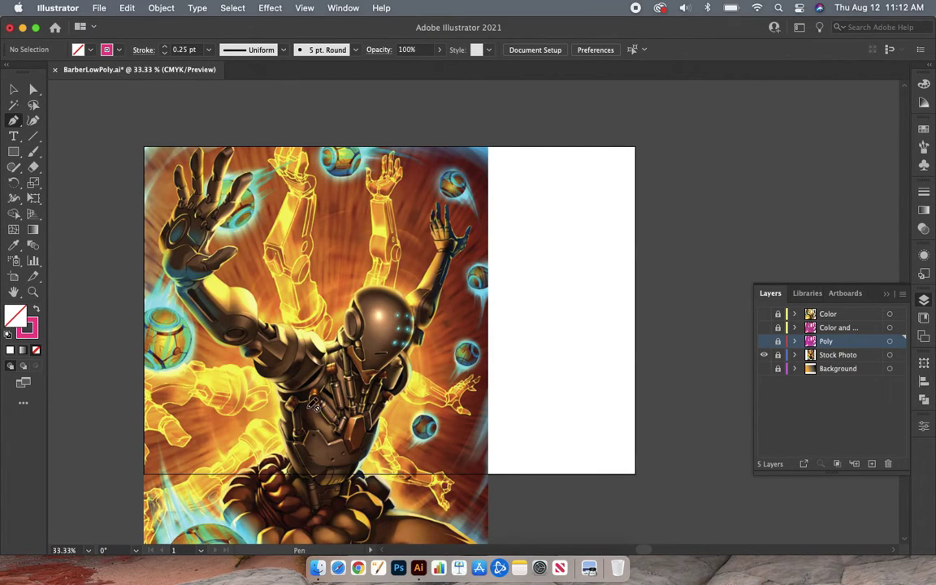
pyautogui.click(853, 358)
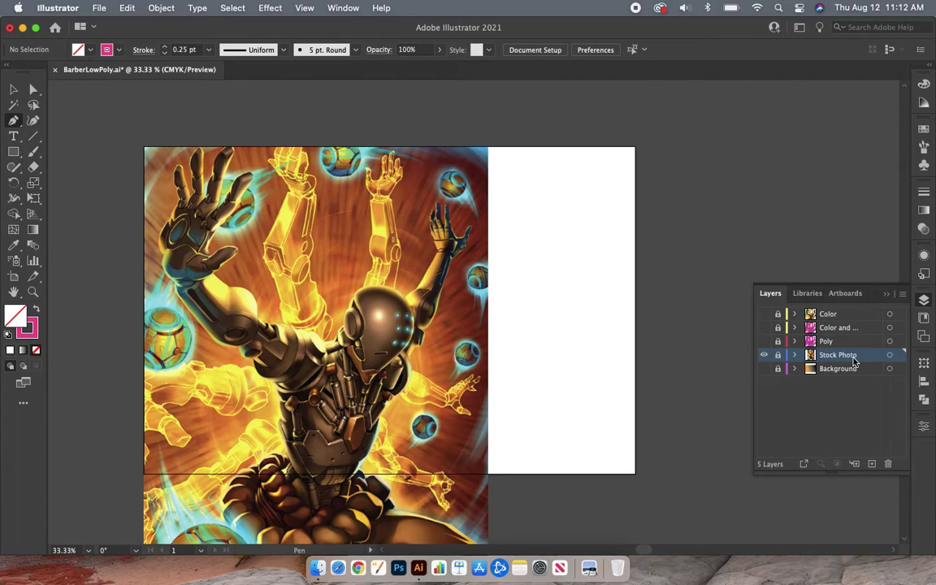
# Hide the Stock Photo layer, then show and select the Poly layer to view the triangle line work alone.
pyautogui.click(765, 358)
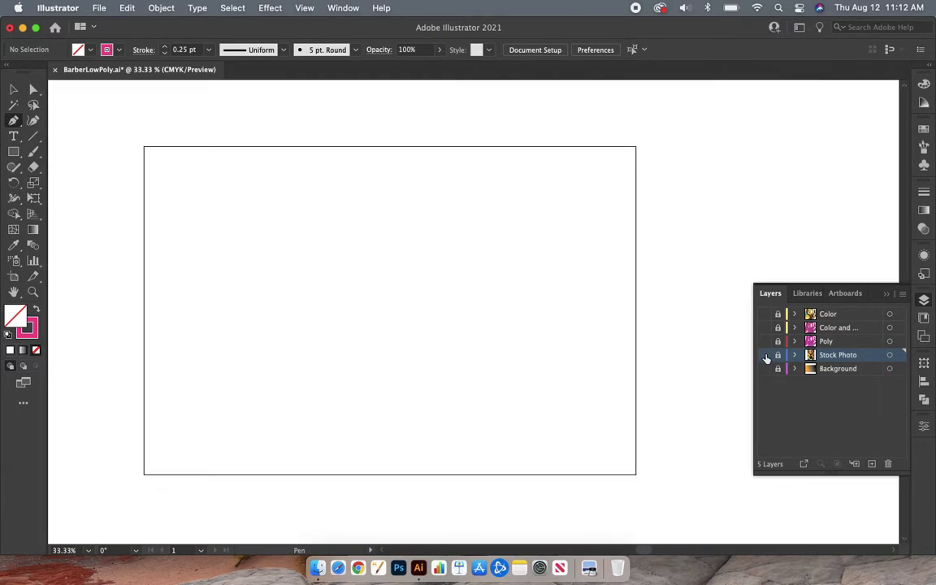
pyautogui.click(765, 341)
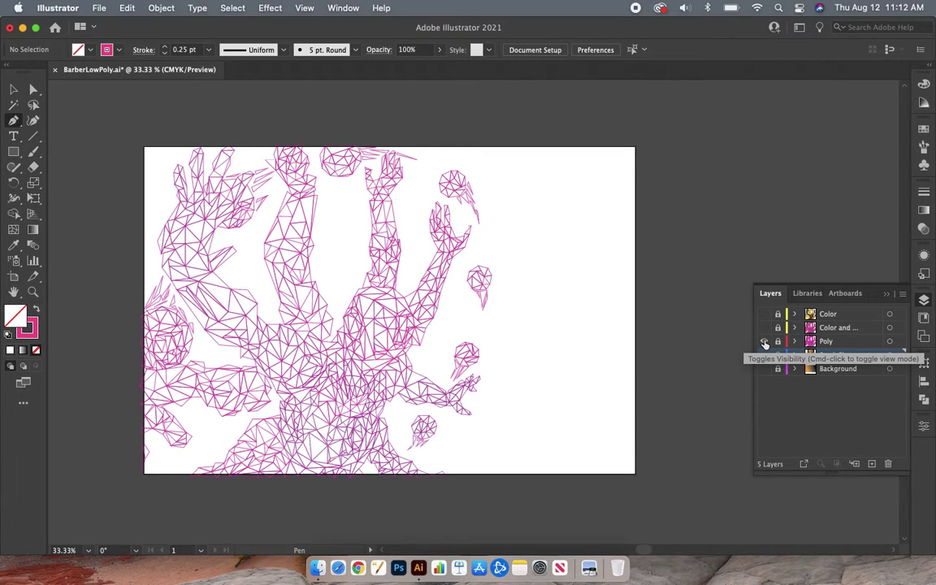
pyautogui.click(837, 342)
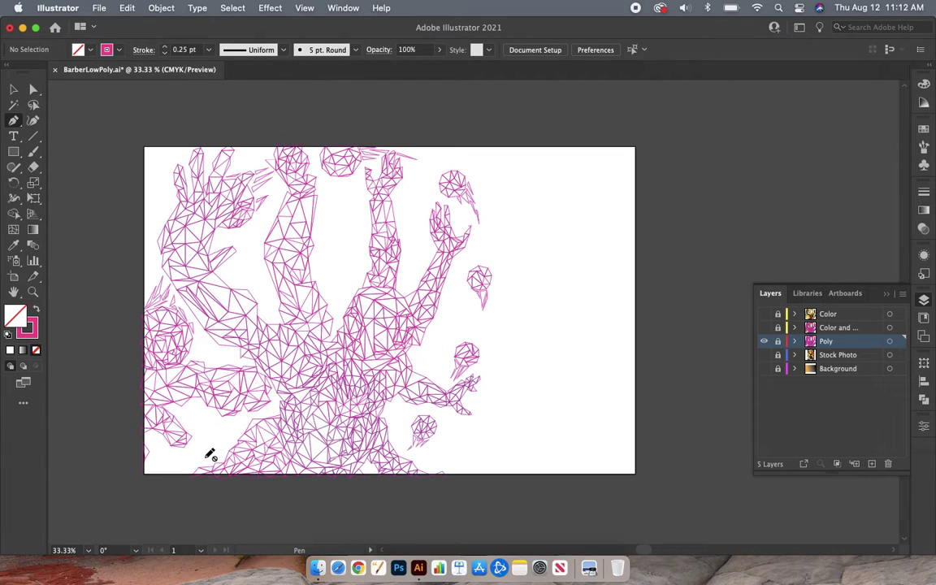
# Examine the Poly layer's magenta triangle mesh up close on the arms and head, then as a whole.
pyautogui.press('super+minus')
pyautogui.press('super+equal')
pyautogui.press('super+equal')
pyautogui.press('super+equal')
pyautogui.press('super+equal')
pyautogui.press('super+equal')
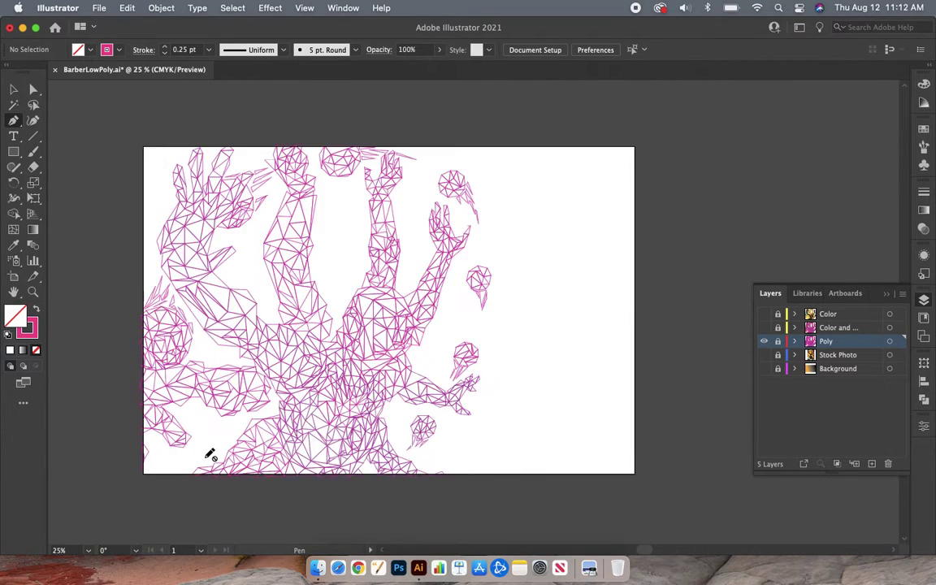
pyautogui.scroll(10, 211, 455)
pyautogui.hscroll(-10, 211, 455)
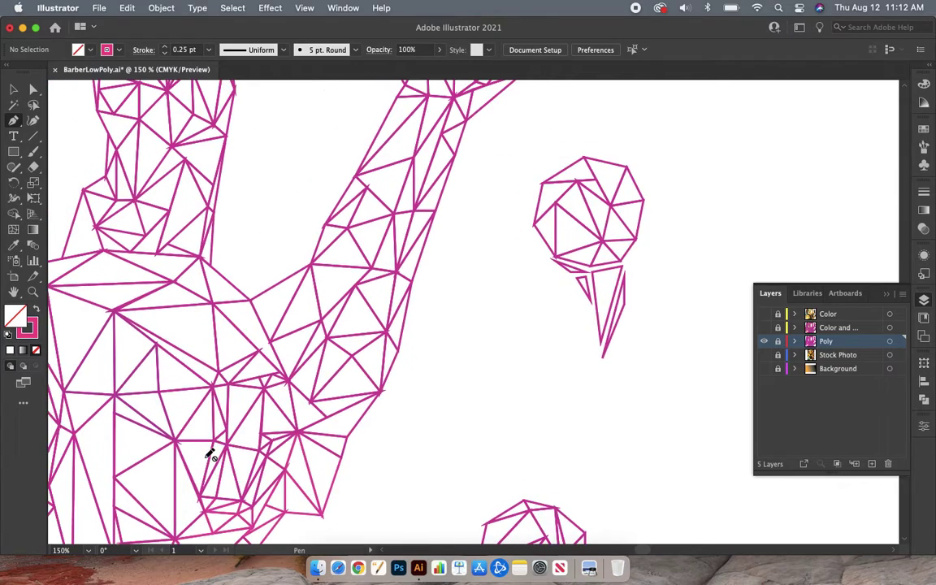
pyautogui.scroll(5, 210, 455)
pyautogui.hscroll(-5, 211, 455)
pyautogui.scroll(10, 541, 379)
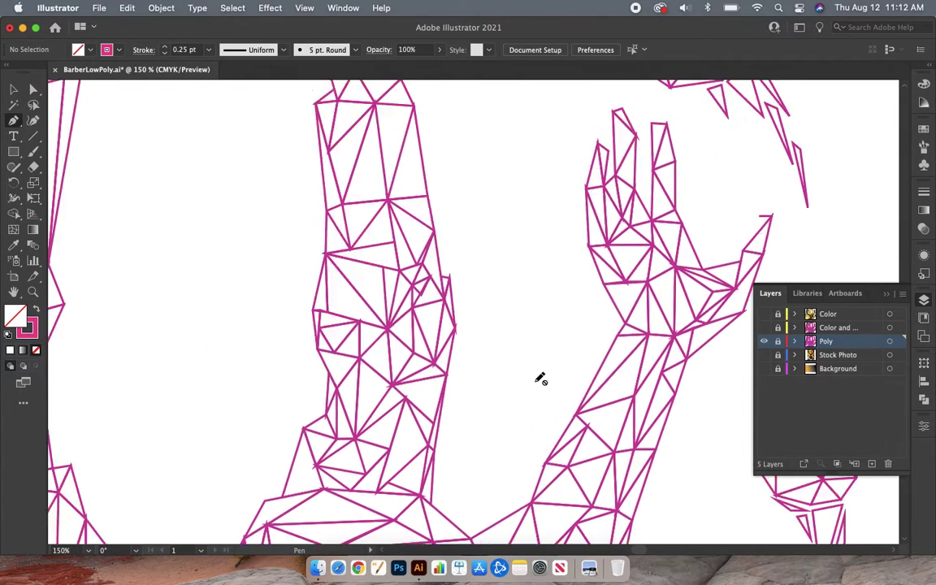
pyautogui.hscroll(-10, 541, 379)
pyautogui.scroll(-15, 541, 379)
pyautogui.scroll(-3, 541, 378)
pyautogui.hscroll(-2, 541, 378)
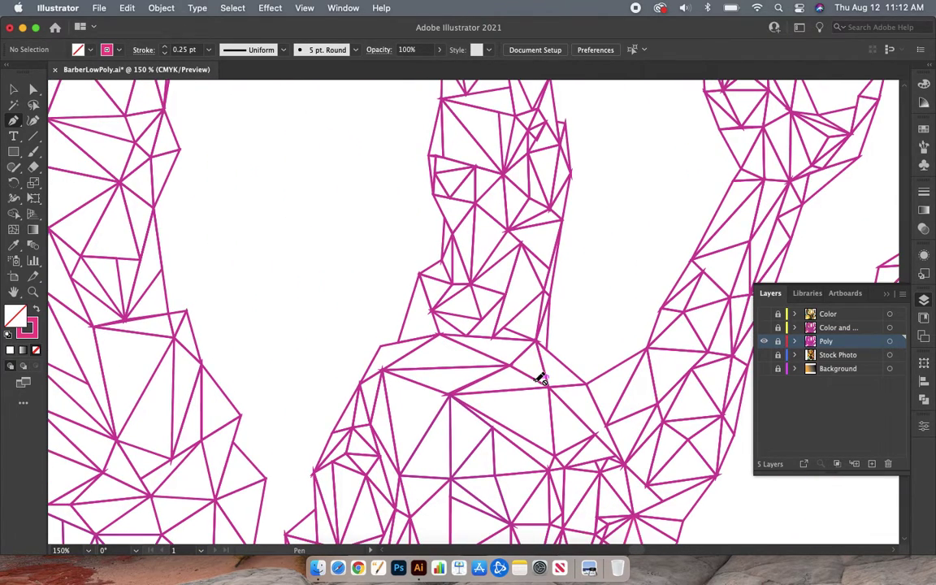
pyautogui.scroll(-8, 541, 379)
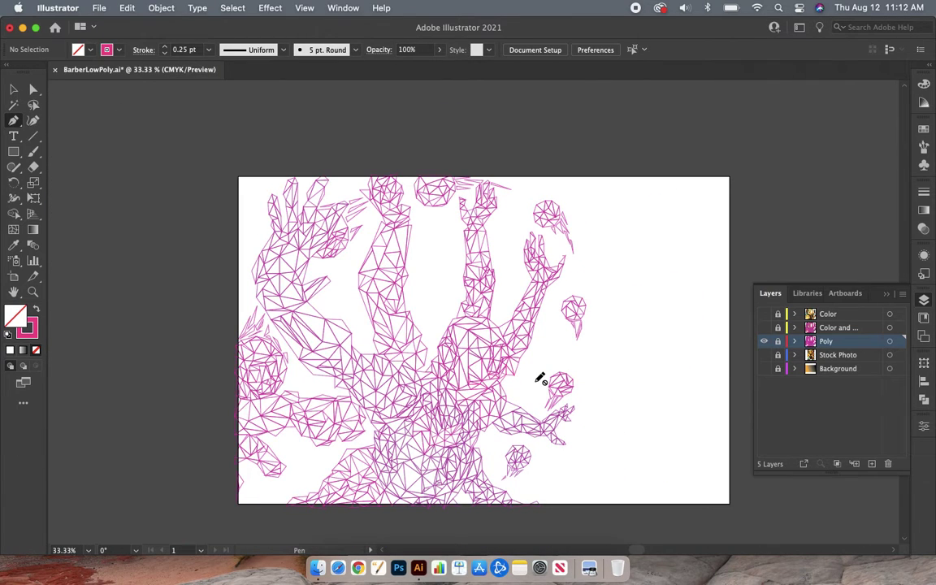
pyautogui.hscroll(7, 542, 379)
pyautogui.scroll(-3, 541, 379)
pyautogui.scroll(1, 541, 378)
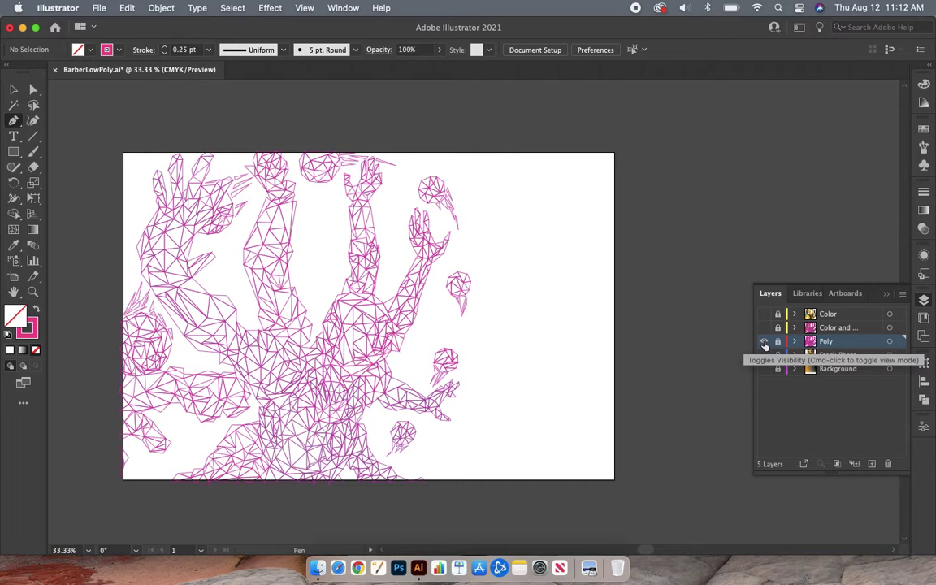
# Show and select the outlined color layer in place of the Poly layer, and examine its filled triangles around the head.
pyautogui.keyDown('super'); pyautogui.click(764, 342); pyautogui.keyUp('super')
pyautogui.click(763, 329)
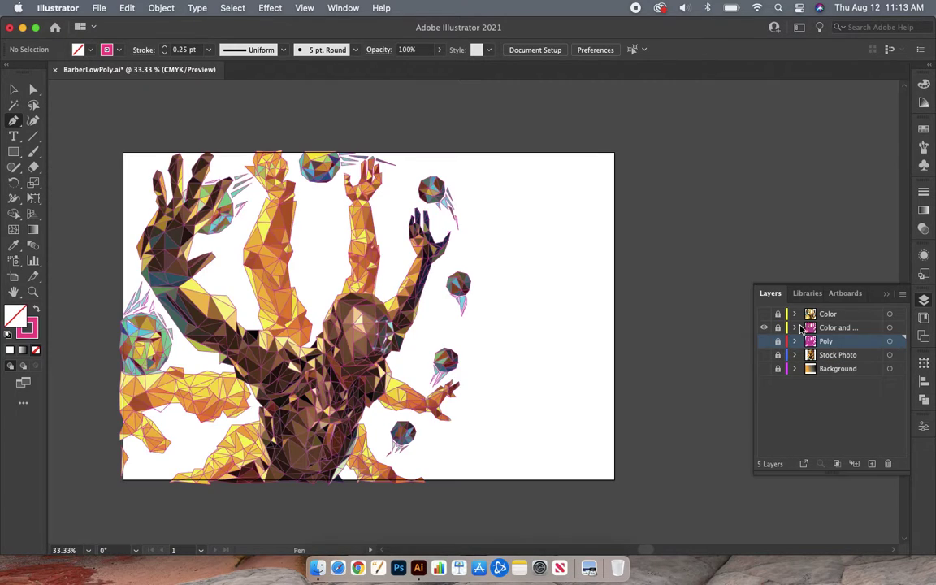
pyautogui.click(832, 330)
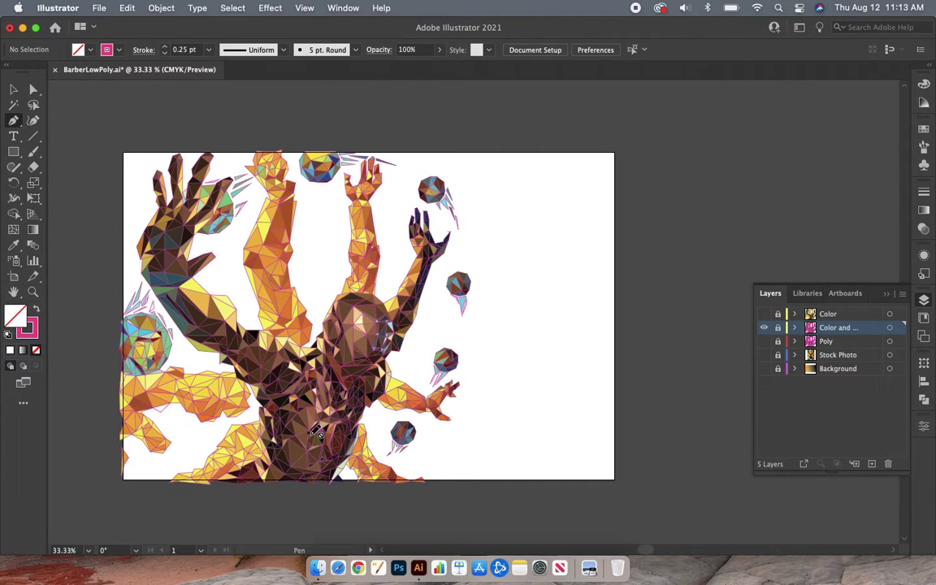
pyautogui.press('super+equal')
pyautogui.press('super+equal')
pyautogui.press('super+equal')
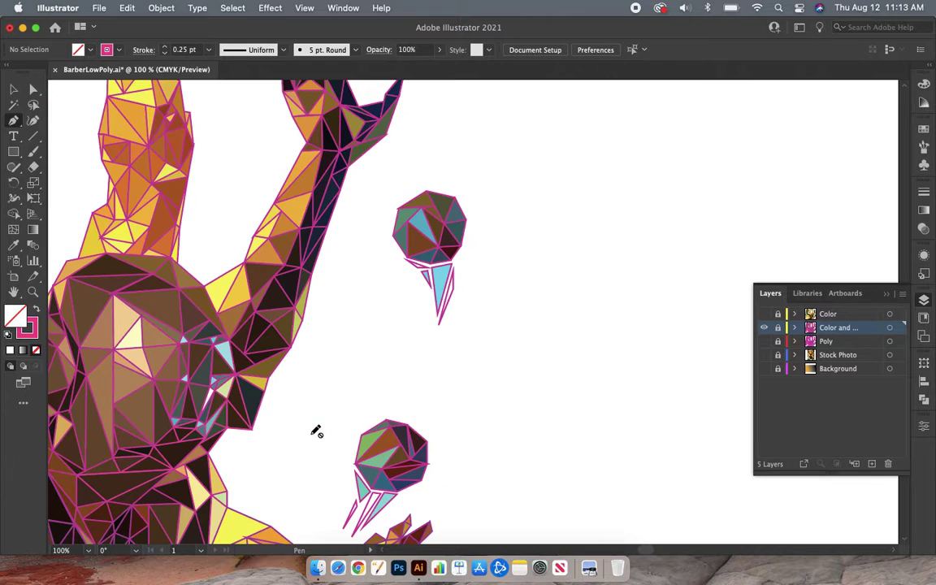
pyautogui.scroll(-3, 316, 430)
pyautogui.hscroll(-3, 316, 430)
pyautogui.hscroll(-3, 209, 331)
pyautogui.scroll(-1, 209, 331)
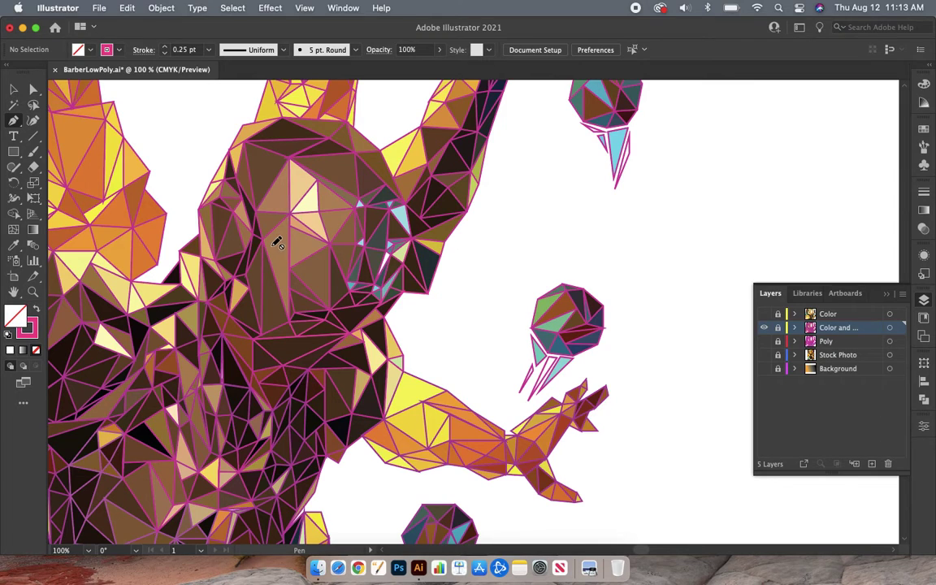
# Show the Color layer in place of the outlined one and examine the low-poly figure without strokes, up close and whole.
pyautogui.click(763, 327)
pyautogui.click(763, 316)
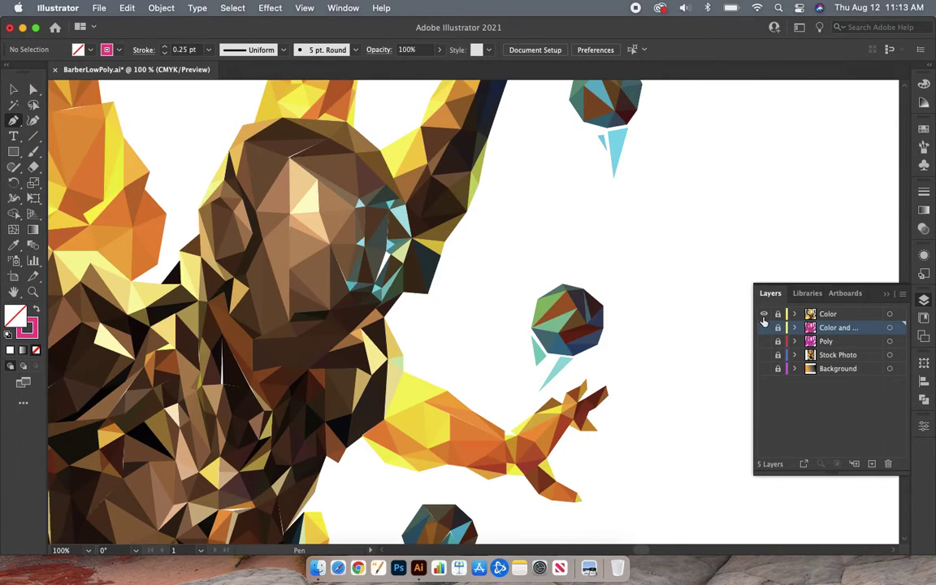
pyautogui.press('super+minus')
pyautogui.press('super+minus')
pyautogui.press('super+minus')
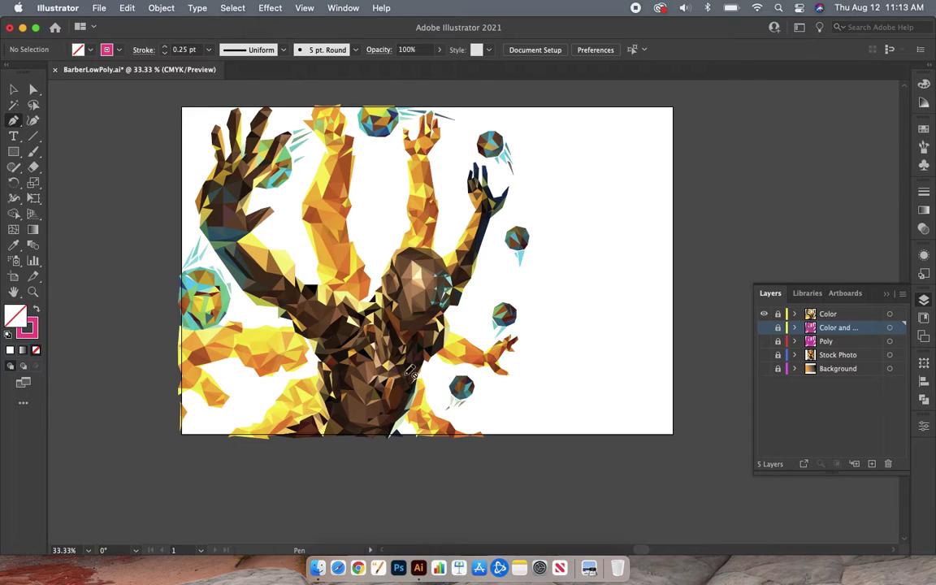
pyautogui.scroll(3, 571, 538)
pyautogui.hscroll(2, 570, 538)
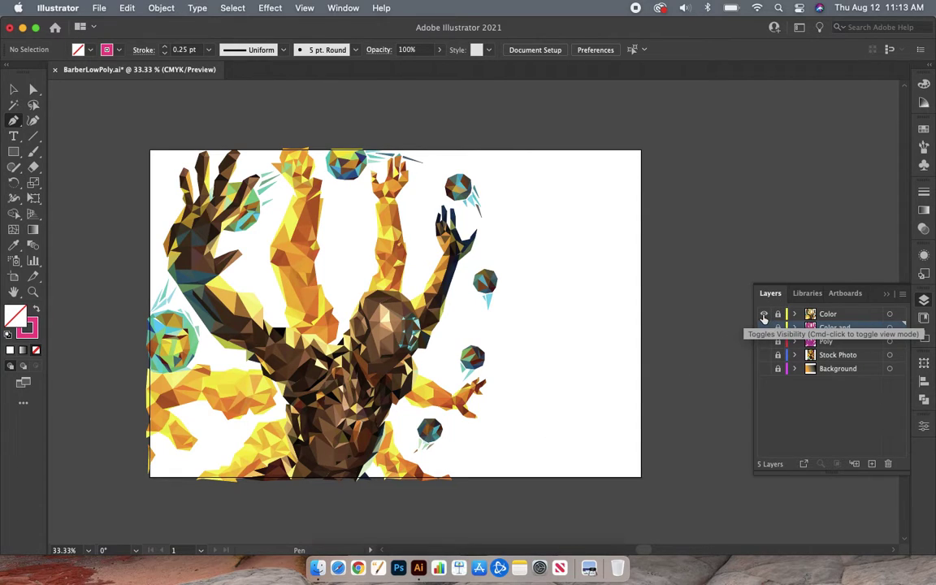
# Review the stages from Poly through outlined color to Color, leaving only the Color and Background layers visible.
pyautogui.click(763, 315)
pyautogui.click(764, 342)
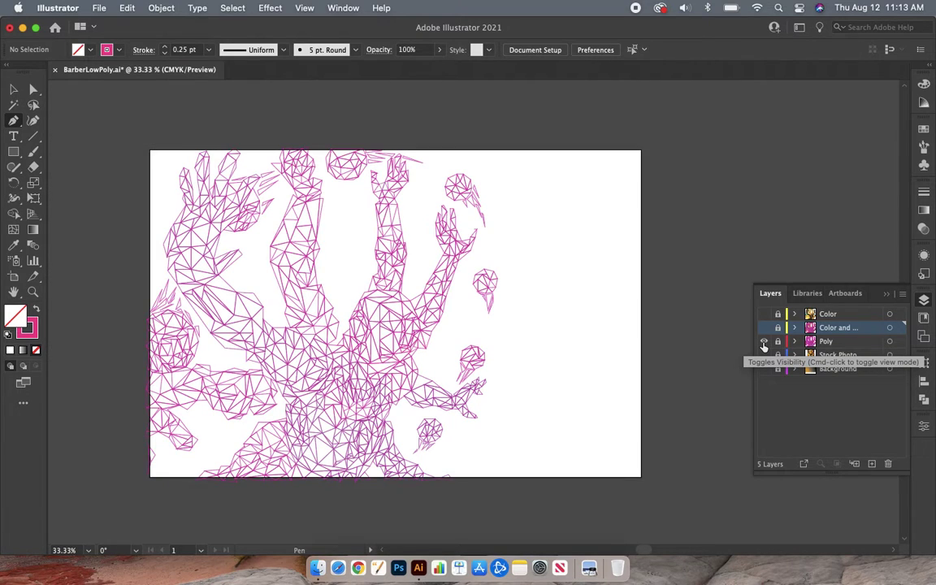
pyautogui.click(763, 327)
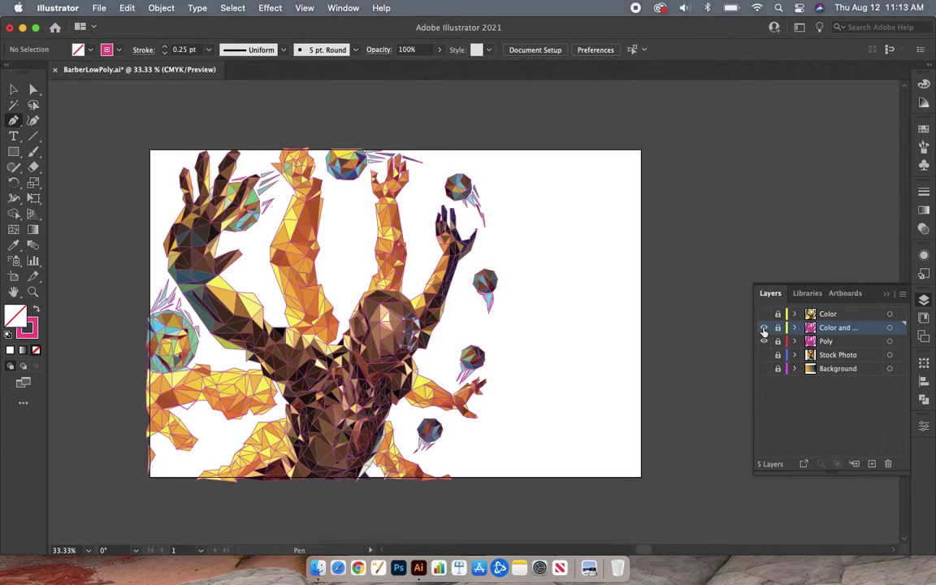
pyautogui.click(764, 314)
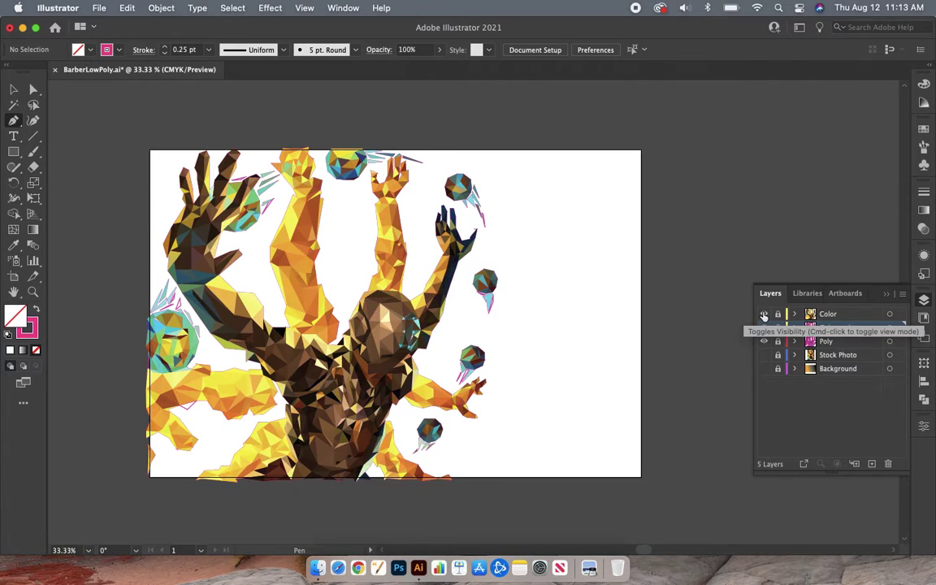
pyautogui.click(764, 342)
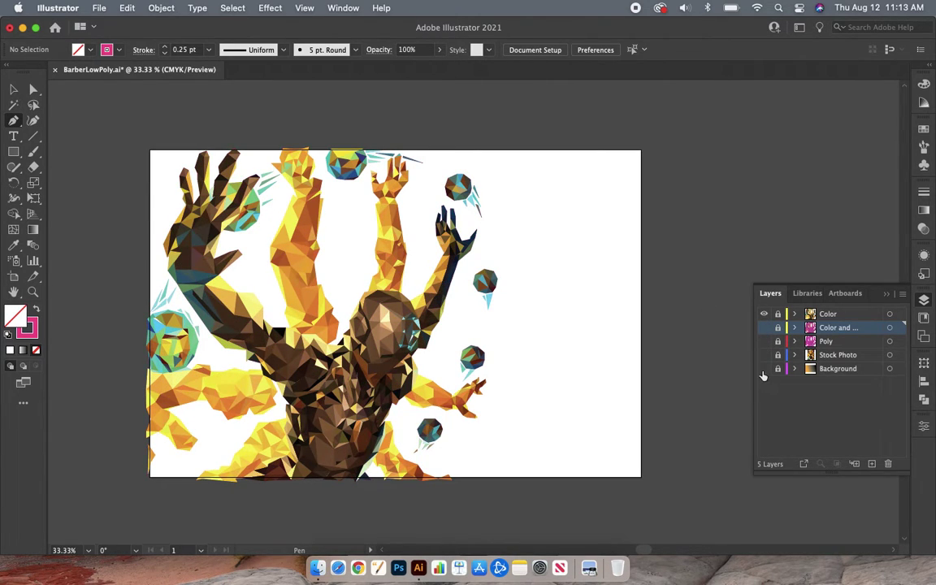
pyautogui.click(763, 369)
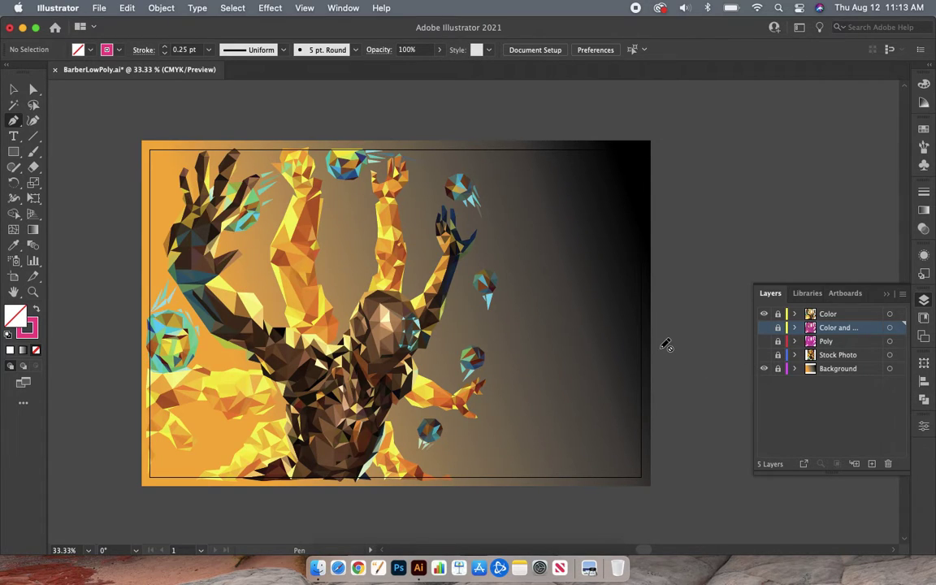
# Start a new document and choose inches as its unit.
pyautogui.click(99, 9)
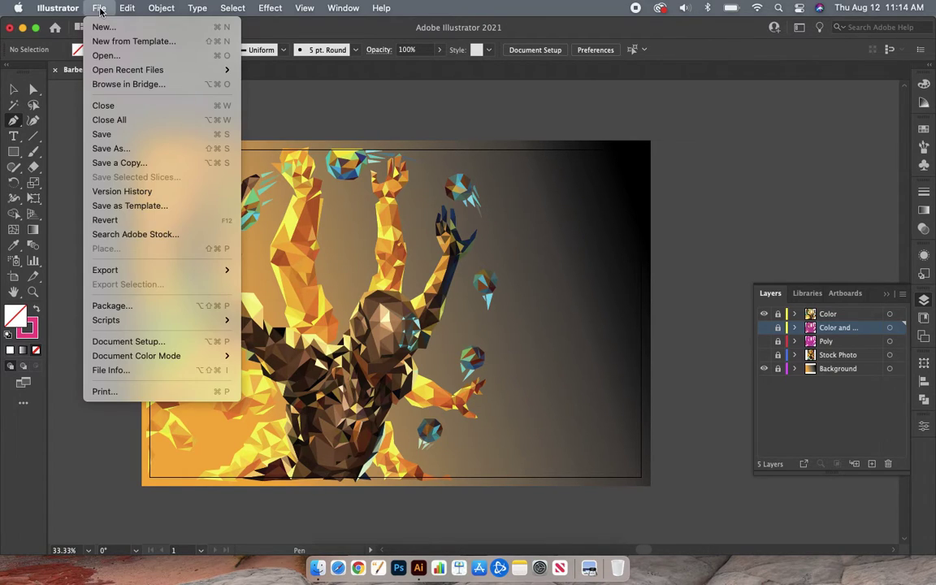
pyautogui.click(137, 33)
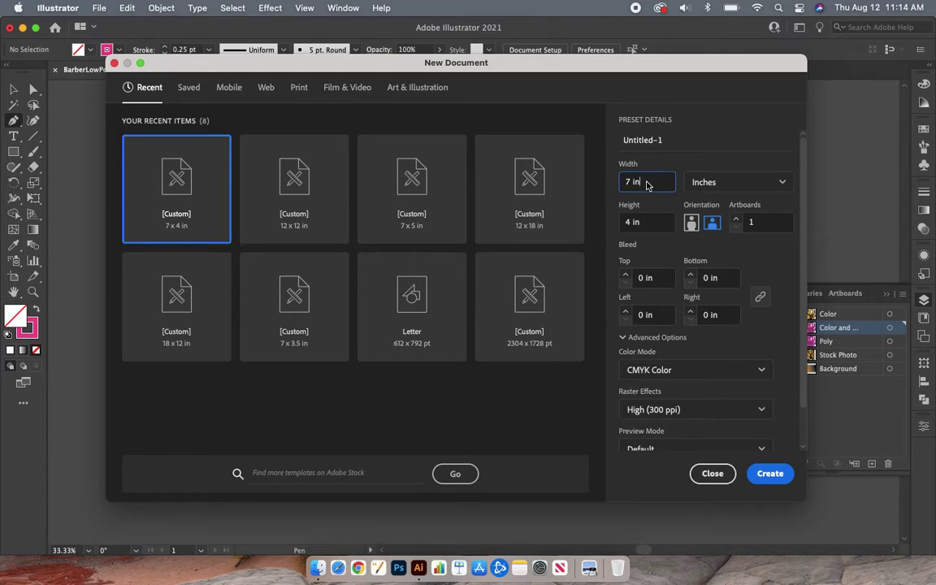
pyautogui.moveTo(655, 182); pyautogui.dragTo(618, 182)
pyautogui.moveTo(621, 68); pyautogui.dragTo(712, 263)
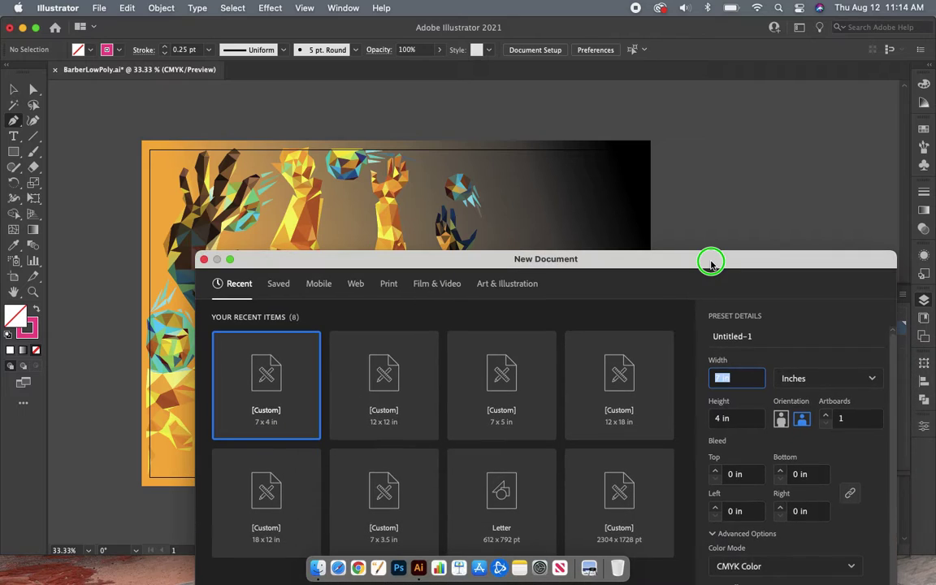
pyautogui.moveTo(637, 258); pyautogui.dragTo(612, 103)
pyautogui.click(736, 234)
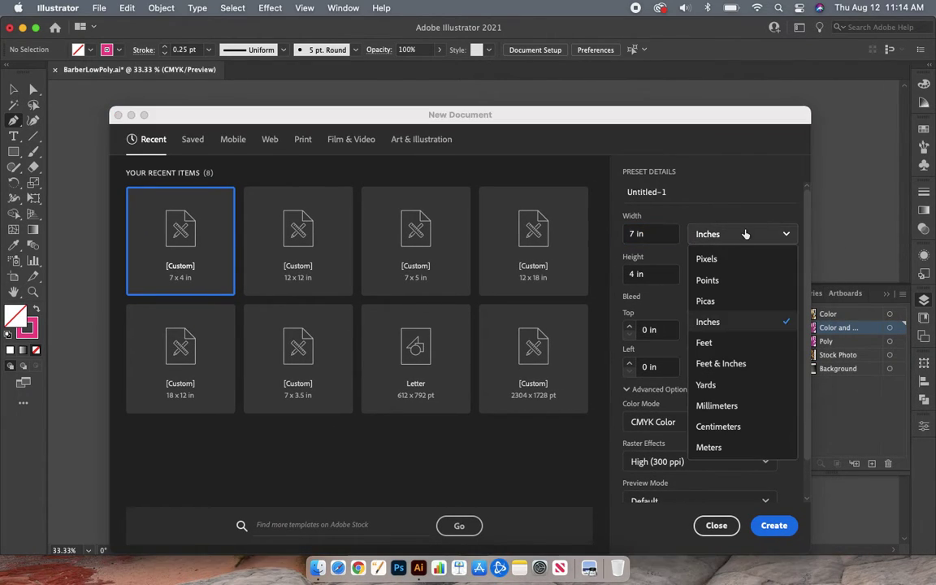
pyautogui.click(723, 324)
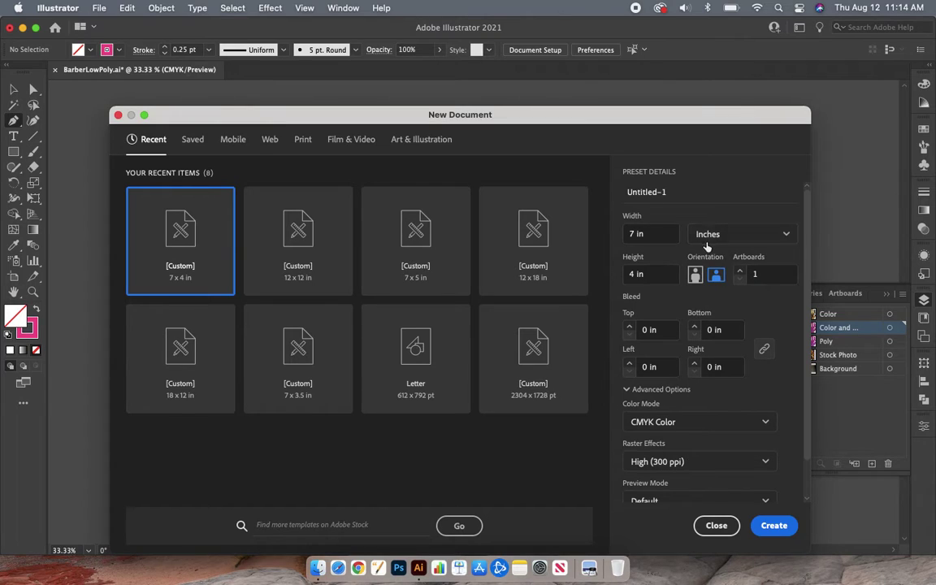
# Set the new document's width to 18 in and height to 12 in, with landscape orientation.
pyautogui.click(652, 236)
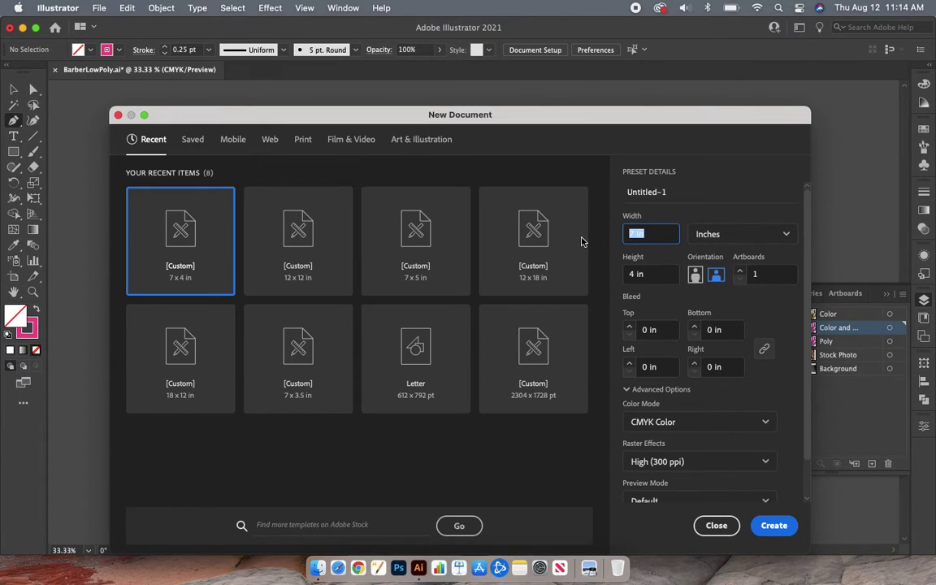
pyautogui.write('18in')
pyautogui.click(661, 277)
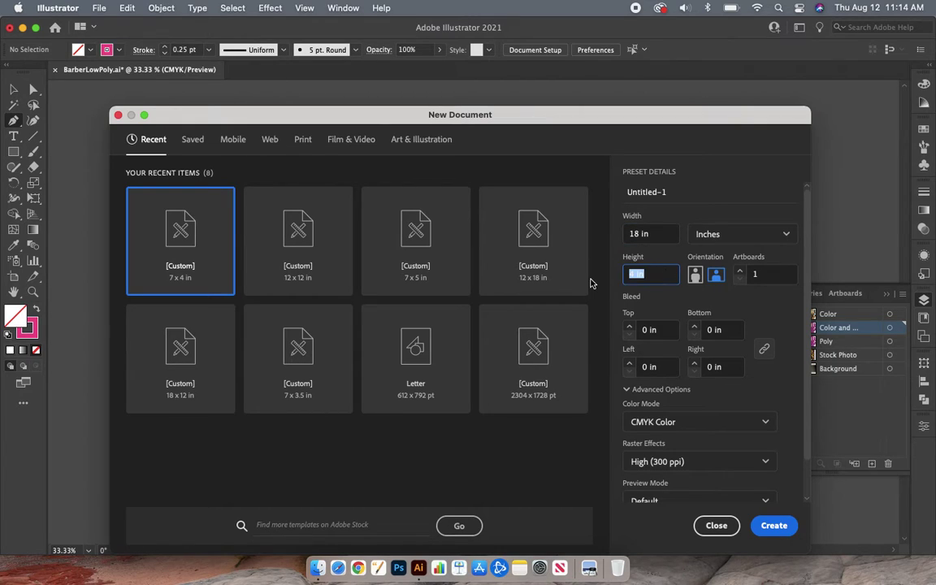
pyautogui.write('12in')
pyautogui.click(716, 276)
pyautogui.click(696, 277)
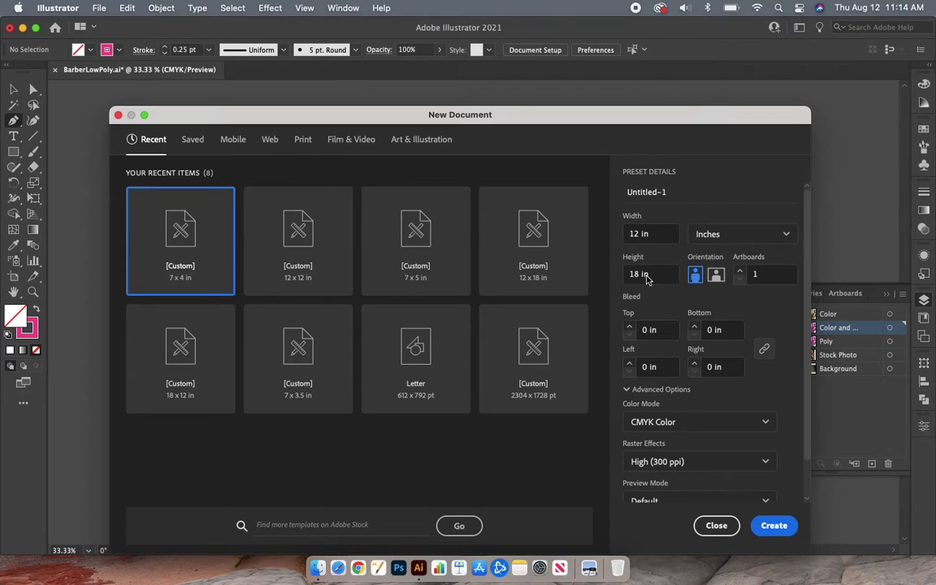
pyautogui.click(715, 277)
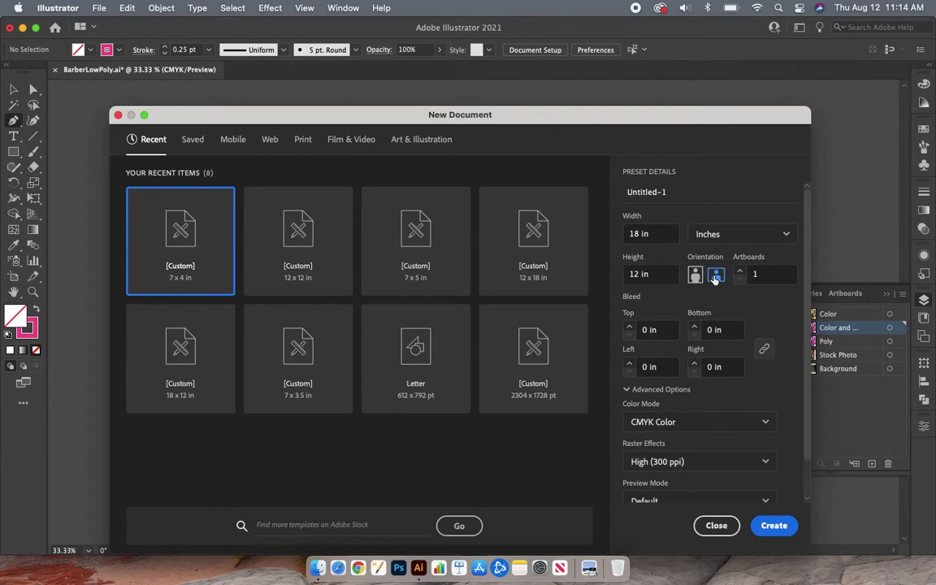
# Name the new document with the artist's full name followed by LowPoly and create it.
pyautogui.click(685, 192)
pyautogui.moveTo(686, 193); pyautogui.dragTo(622, 192)
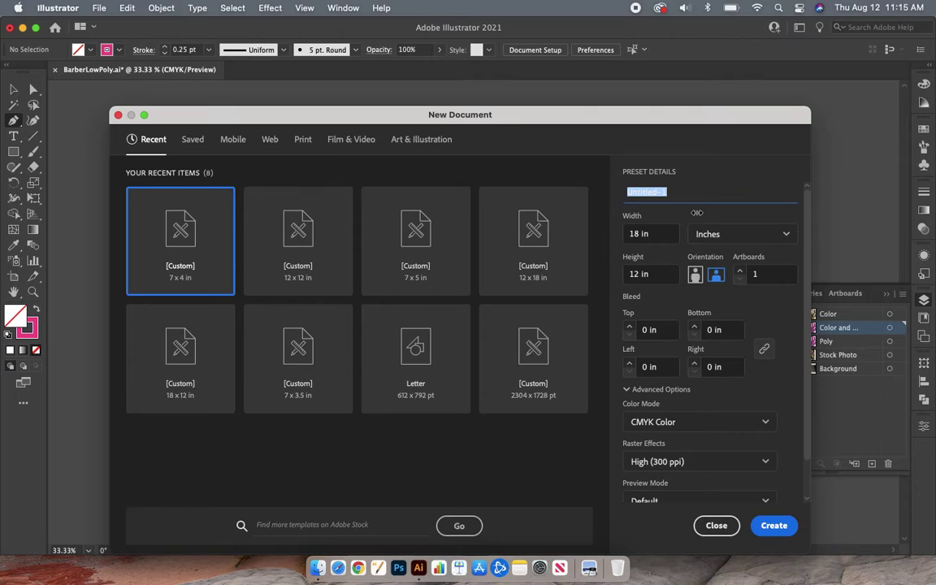
pyautogui.write('Andrew')
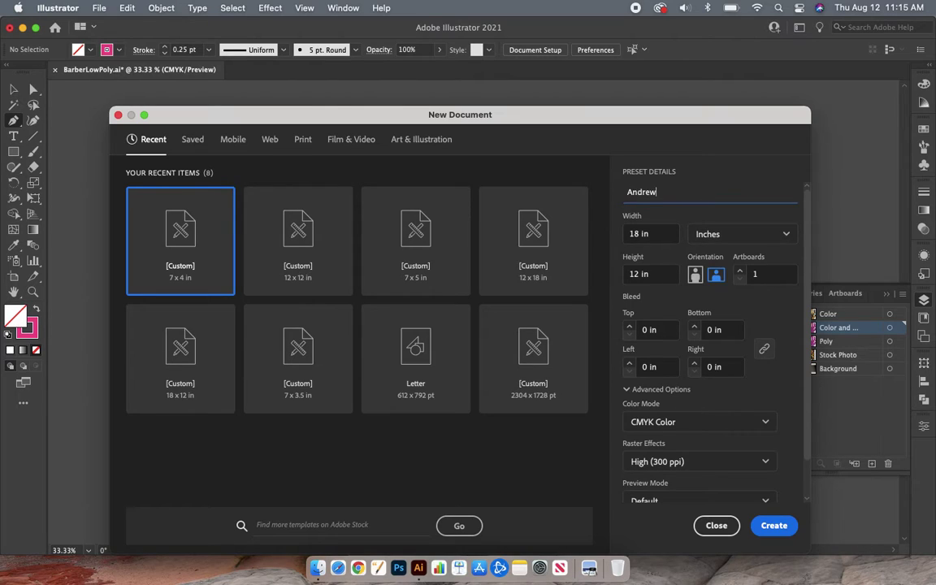
pyautogui.write('BarberLowPoly')
pyautogui.scroll(-2, 797, 394)
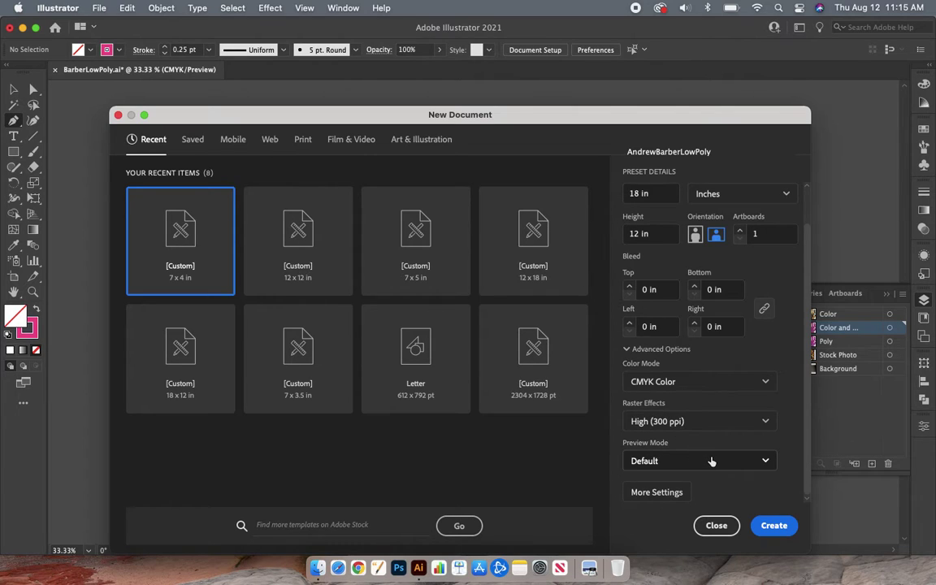
pyautogui.click(773, 526)
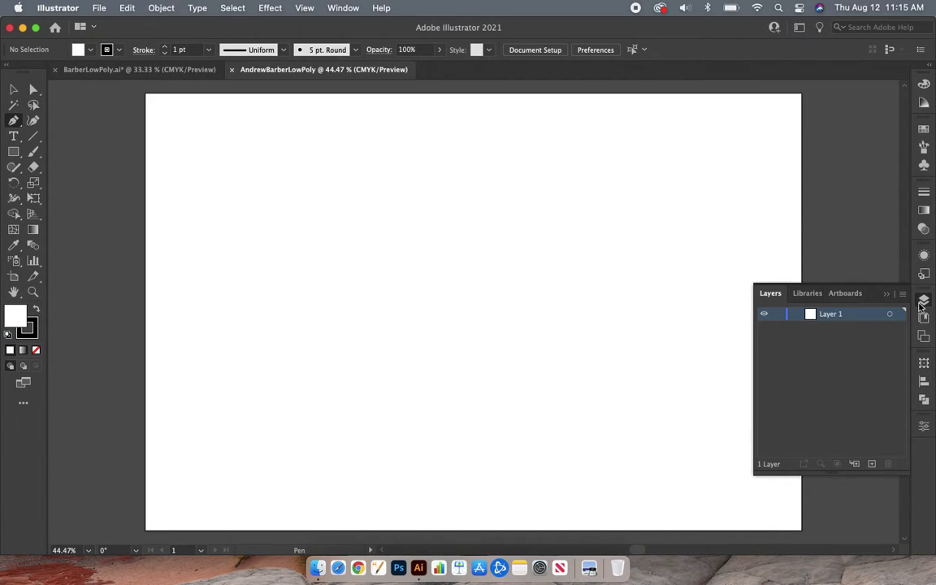
# Check the new document's layer list, then hide it again.
pyautogui.click(923, 300)
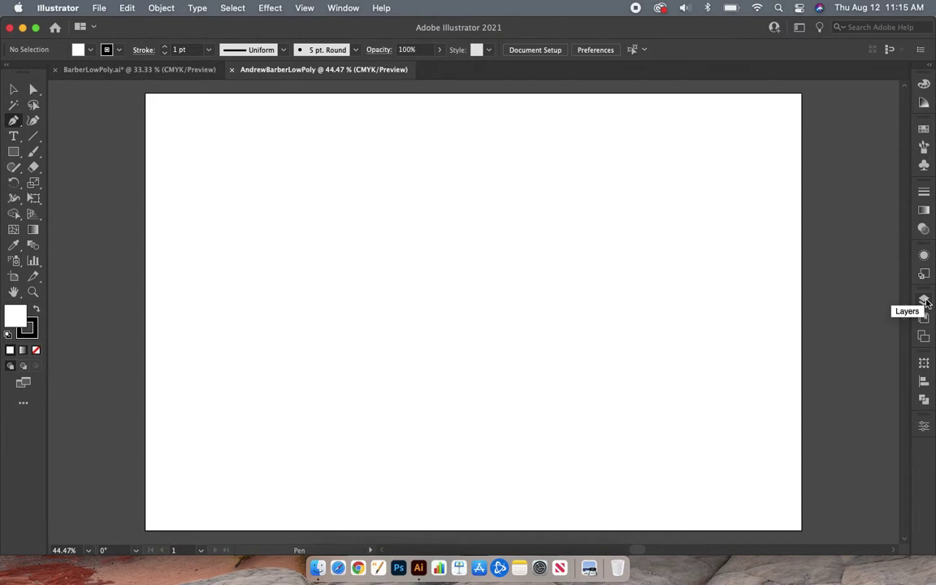
pyautogui.click(925, 301)
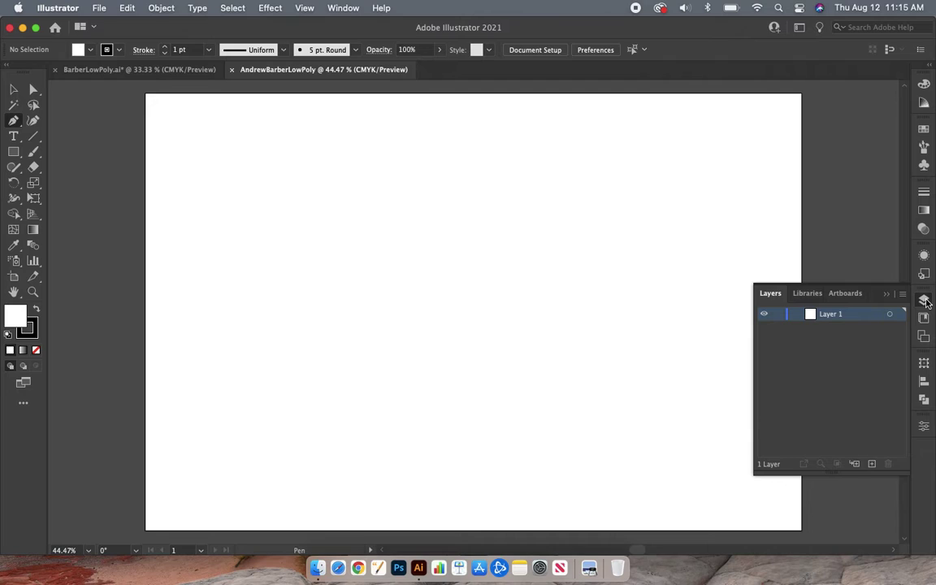
pyautogui.click(925, 301)
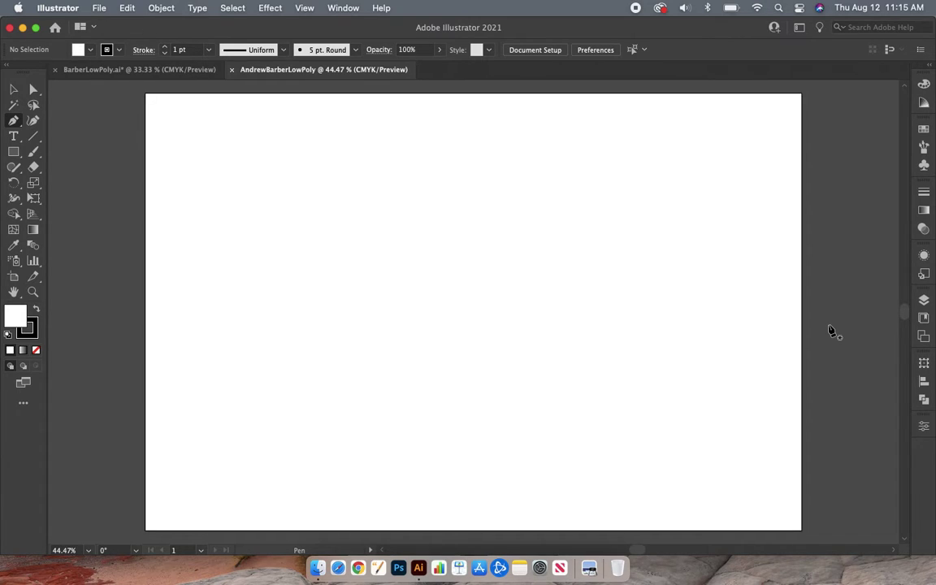
# View the blank artboard at several magnifications, ending with all of it in view at 33.33%.
pyautogui.click(33, 294)
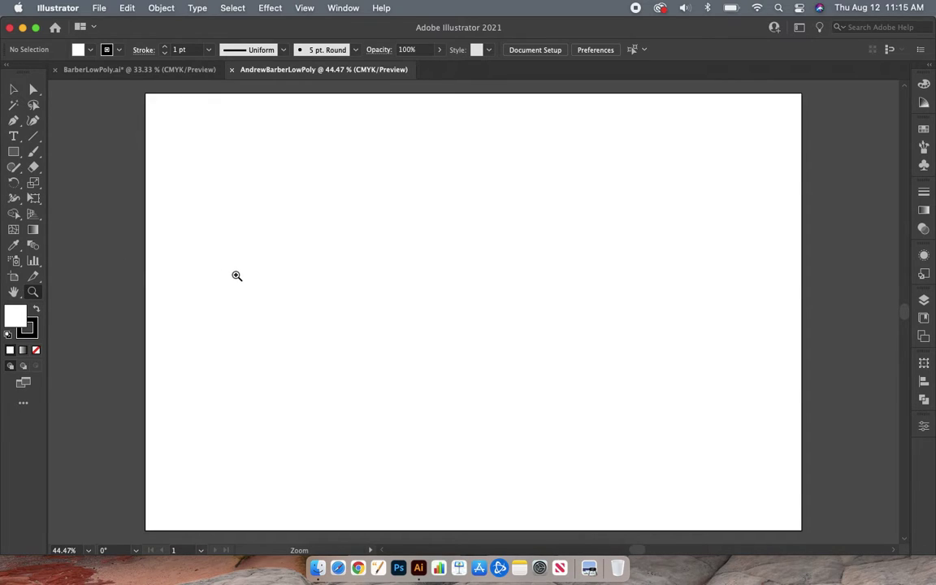
pyautogui.click(236, 276)
pyautogui.hscroll(4, 314, 276)
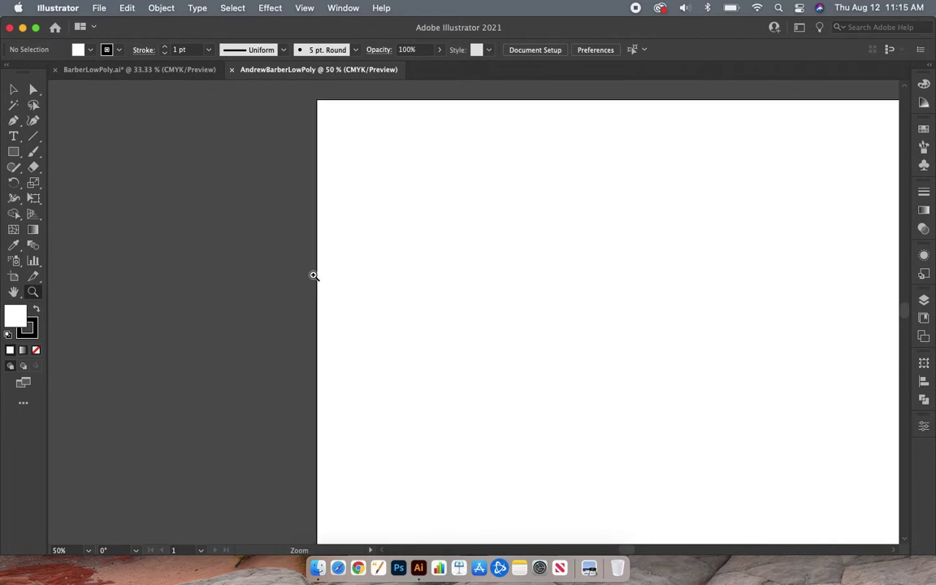
pyautogui.hscroll(-3, 315, 275)
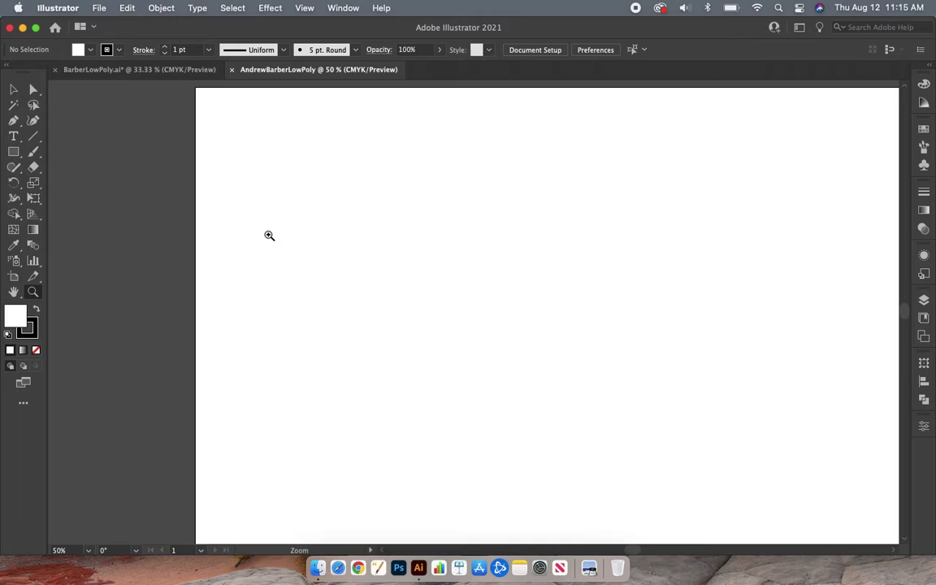
pyautogui.rightClick(333, 240)
pyautogui.click(362, 321)
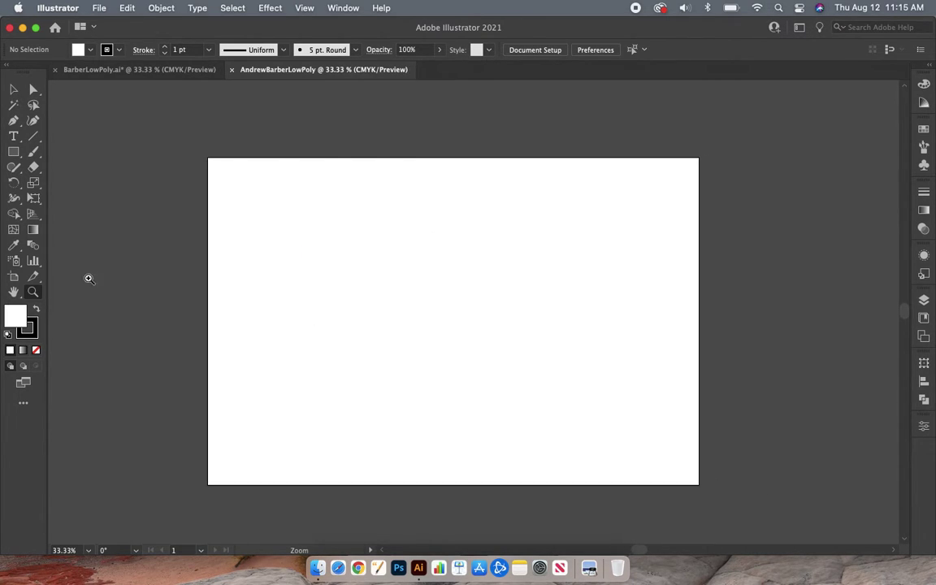
pyautogui.click(13, 89)
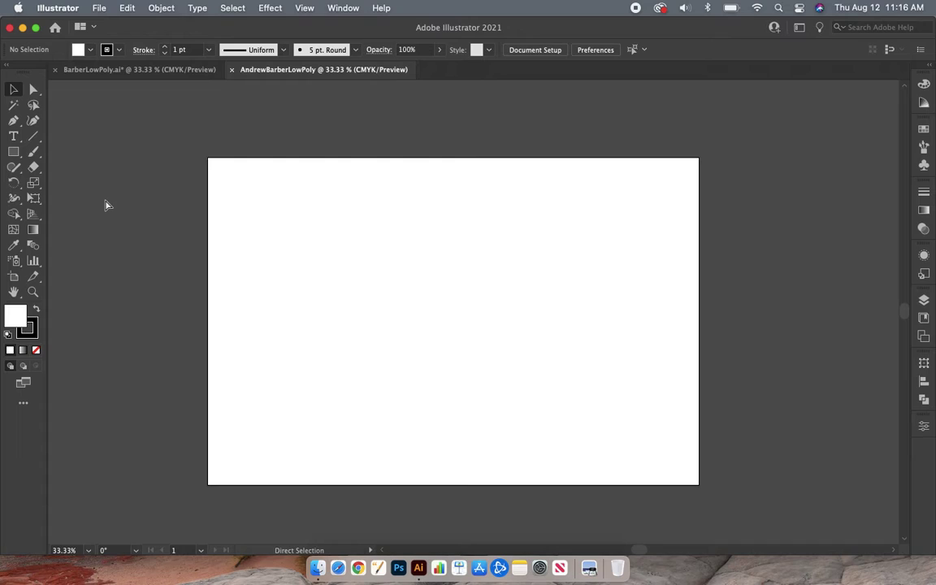
pyautogui.press('super+minus')
pyautogui.press('super+minus')
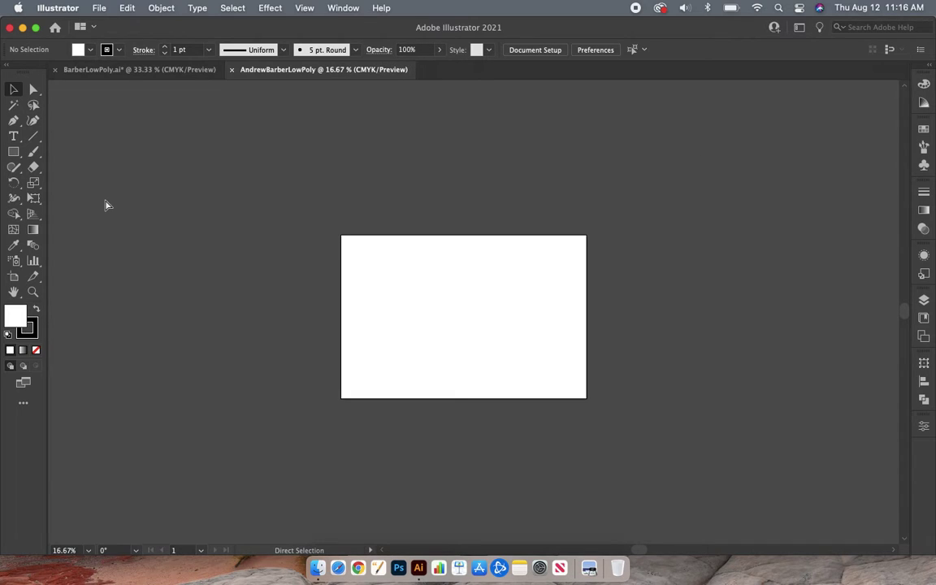
pyautogui.press('super+equal')
pyautogui.press('super+equal')
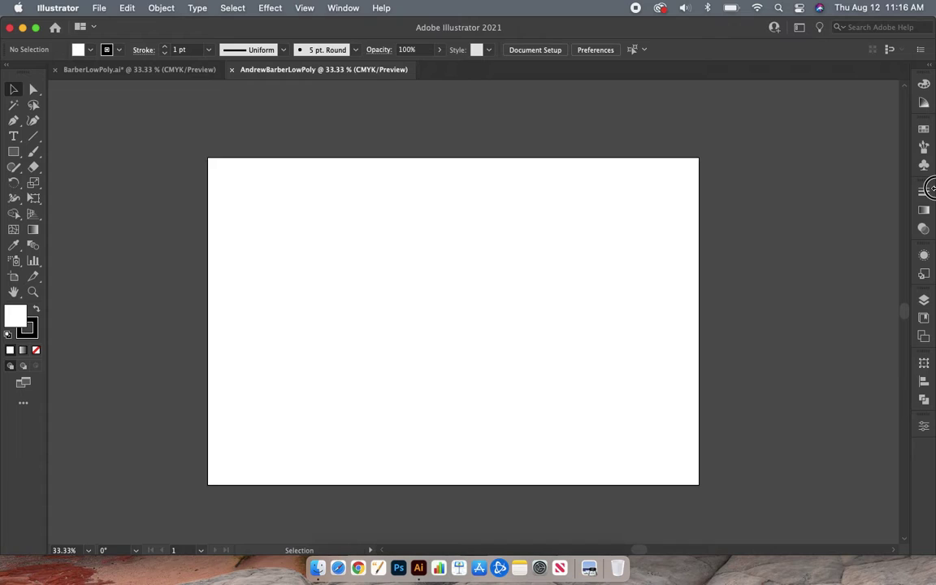
# Narrow the application window to expose the desktop and place the JPG portrait photo from there onto the artboard.
pyautogui.moveTo(930, 189); pyautogui.dragTo(825, 198)
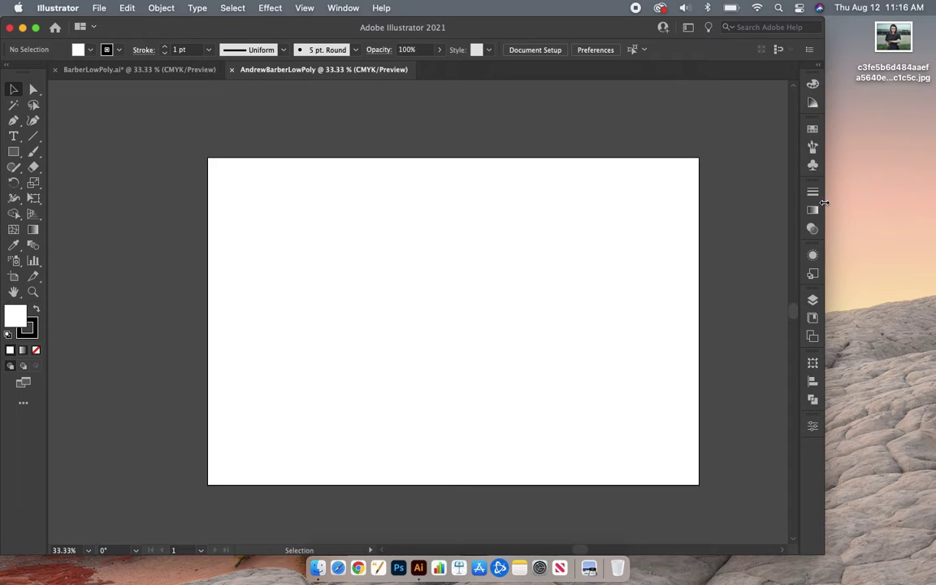
pyautogui.moveTo(824, 203)
pyautogui.mouseDown()
pyautogui.moveTo(790, 209)
pyautogui.moveTo(834, 208)
pyautogui.mouseUp()
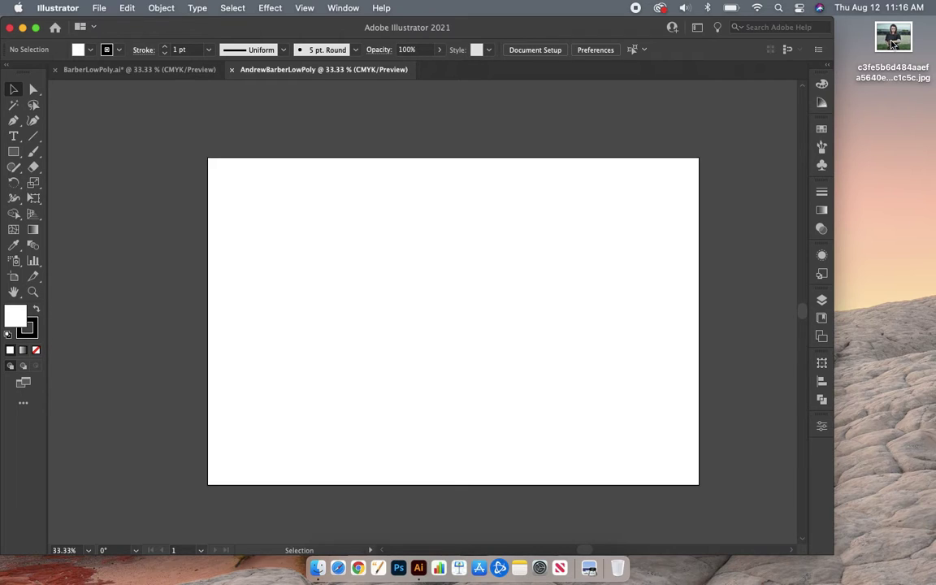
pyautogui.moveTo(892, 44); pyautogui.dragTo(469, 290)
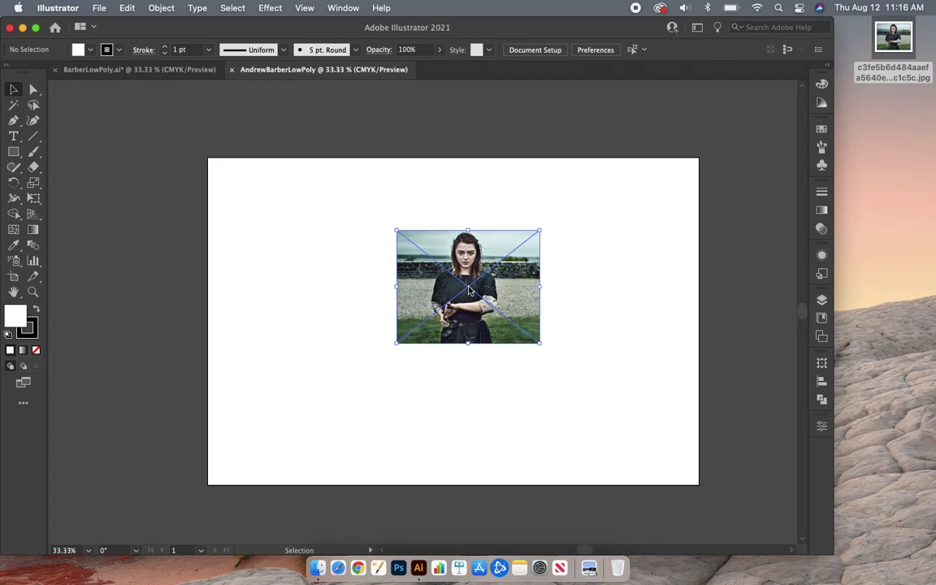
pyautogui.click(267, 374)
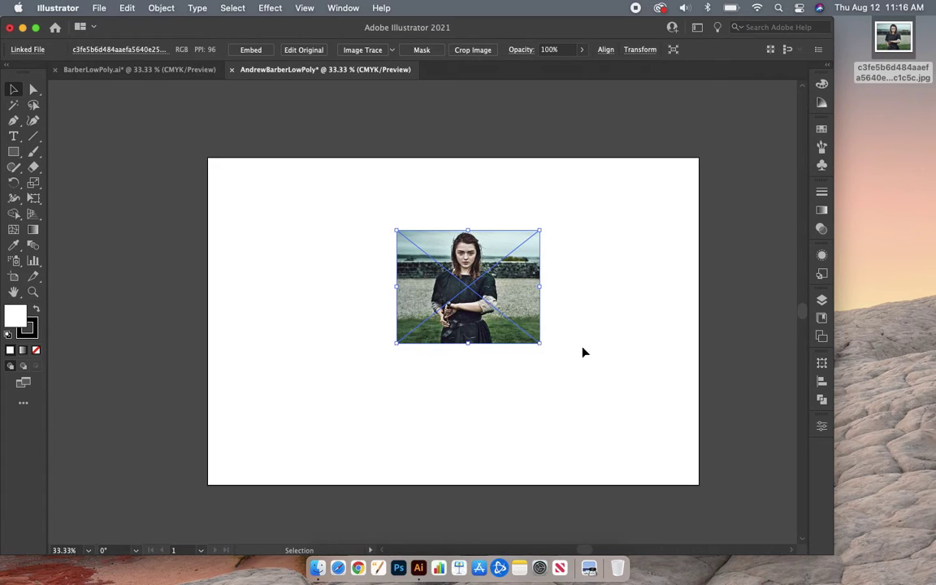
# Move the photo lower on the artboard and scale it up proportionally to nearly the artboard's width.
pyautogui.click(520, 290)
pyautogui.moveTo(511, 328); pyautogui.dragTo(487, 375)
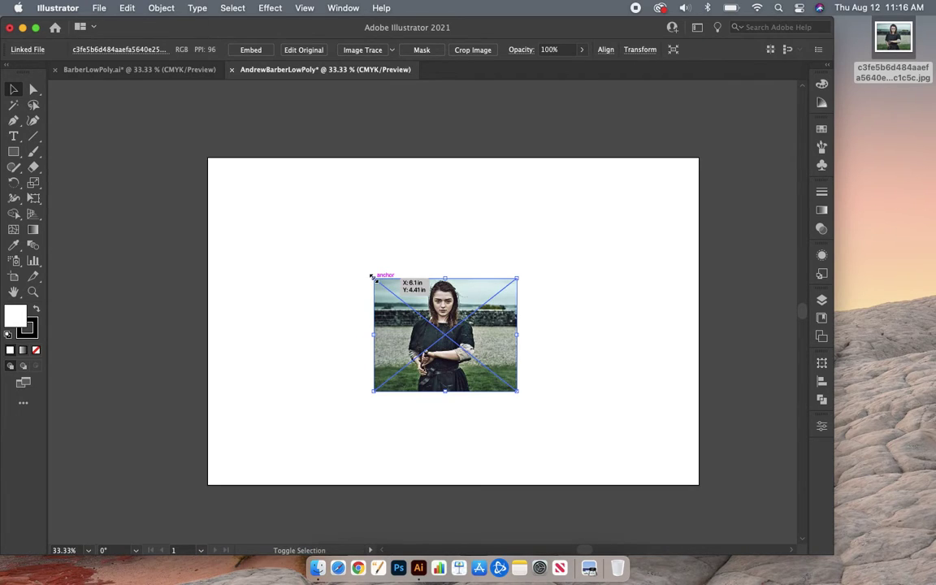
pyautogui.moveTo(372, 277); pyautogui.dragTo(167, 134)
pyautogui.moveTo(517, 391); pyautogui.dragTo(670, 514)
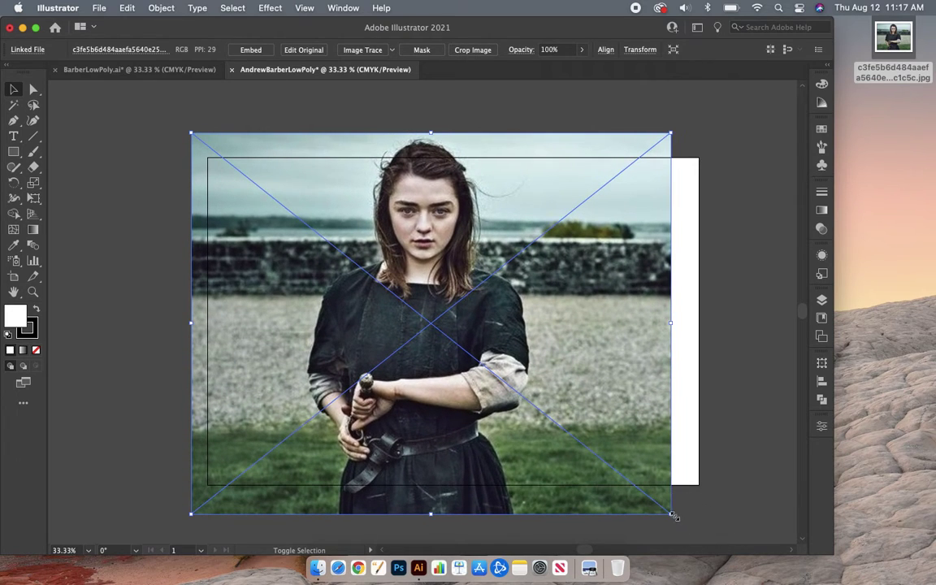
# Centre the enlarged photo horizontally with the head just below the artboard's upper edge and its lower part past the artboard, then deselect it.
pyautogui.moveTo(562, 370); pyautogui.dragTo(502, 317)
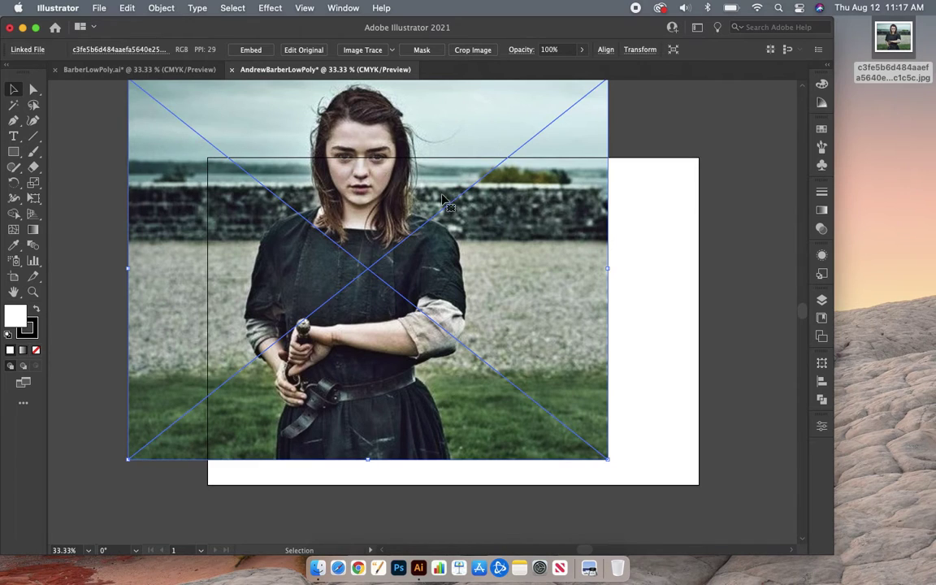
pyautogui.moveTo(483, 282); pyautogui.dragTo(568, 382)
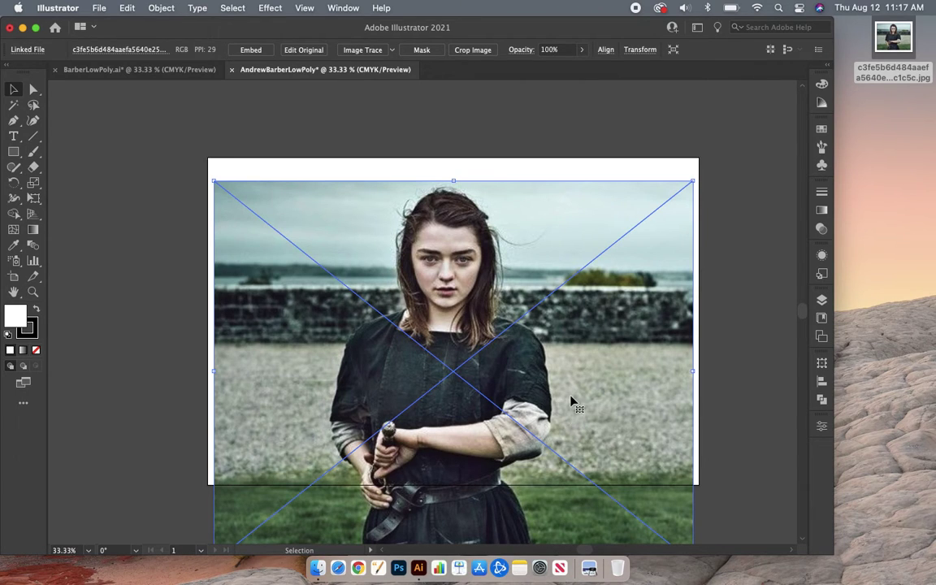
pyautogui.moveTo(571, 400); pyautogui.dragTo(623, 394)
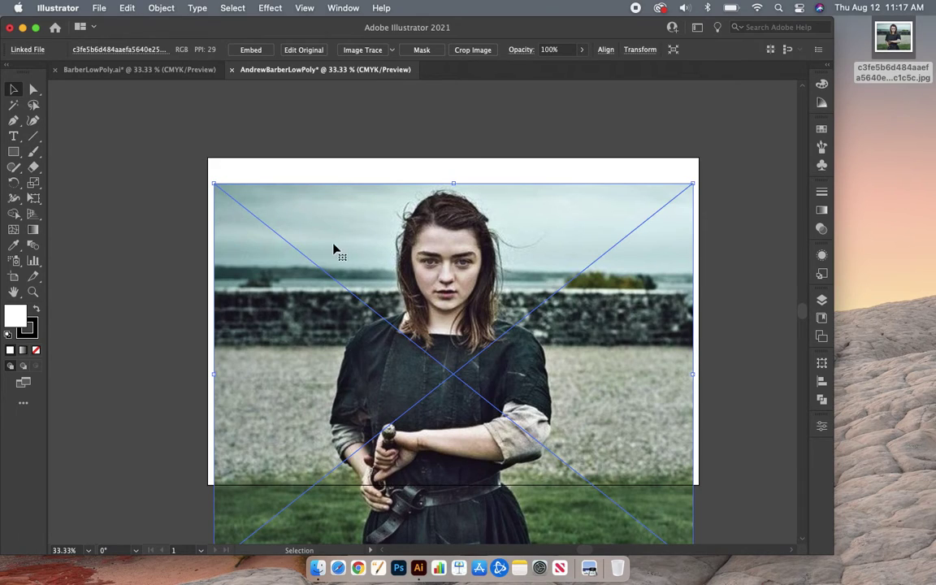
pyautogui.click(120, 206)
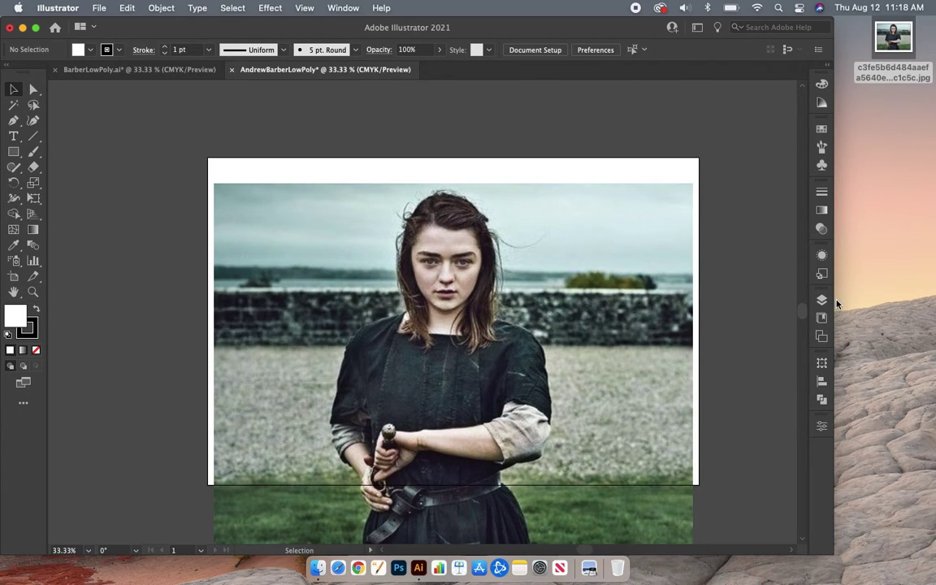
# Widen the application window back to full width and rename Layer 1 as Stock Photo.
pyautogui.moveTo(832, 302); pyautogui.dragTo(931, 302)
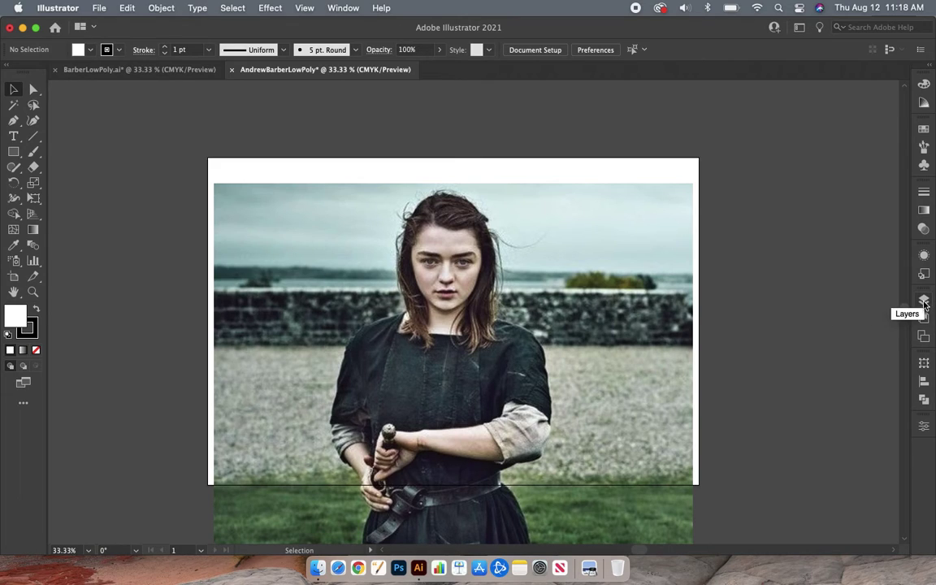
pyautogui.click(925, 301)
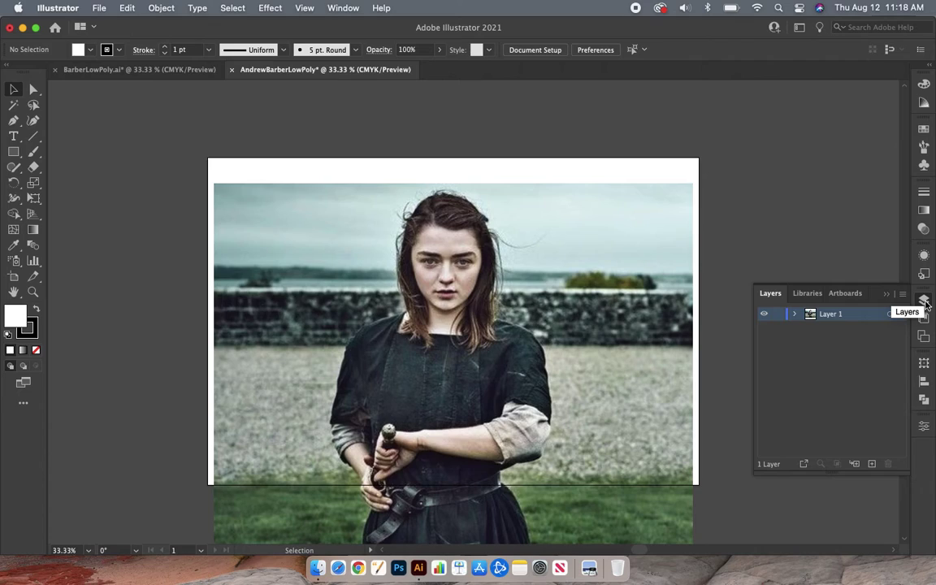
pyautogui.click(830, 317)
pyautogui.doubleClick(831, 317)
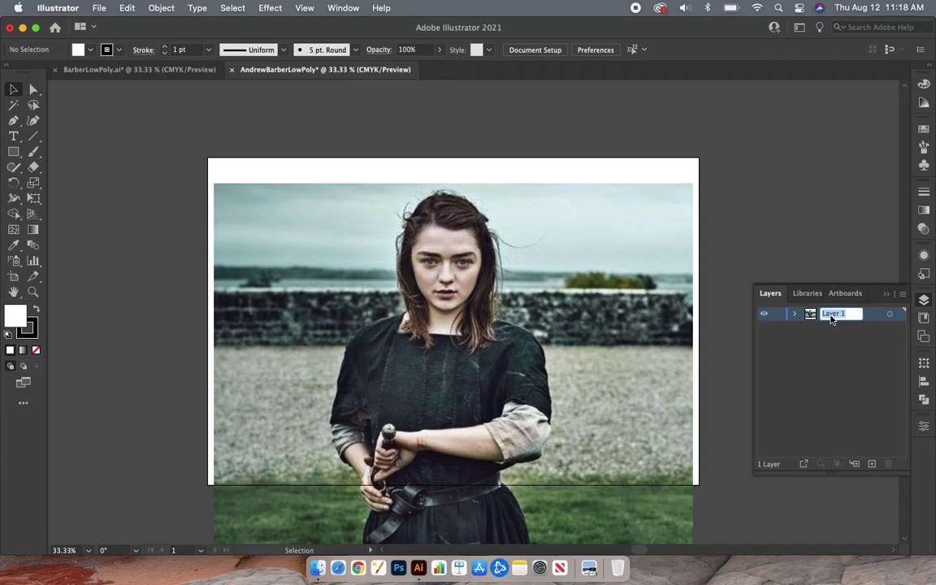
pyautogui.write('Stock Photo')
pyautogui.press('Return')
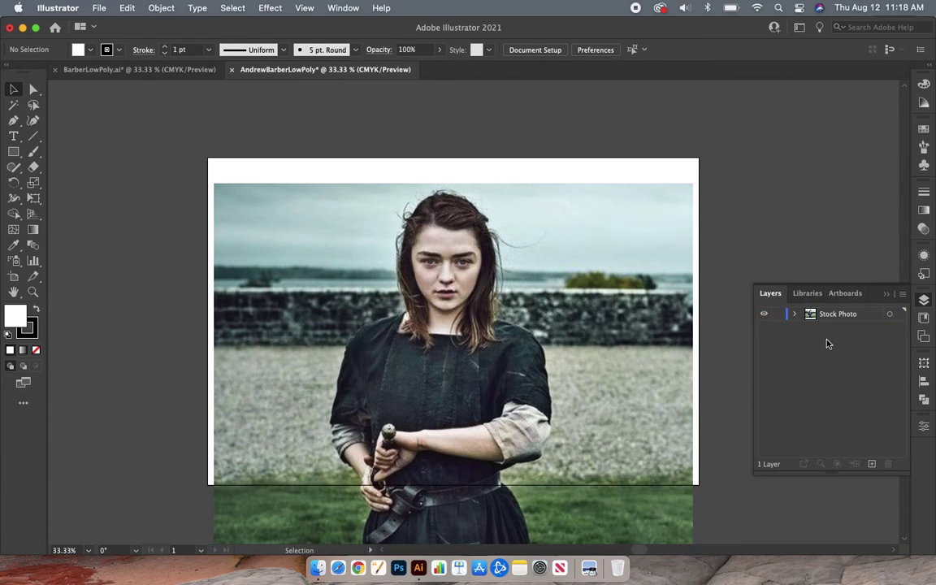
# Switch the Stock Photo layer to outline view and back to preview, then lock it.
pyautogui.keyDown('super'); pyautogui.click(764, 316); pyautogui.keyUp('super')
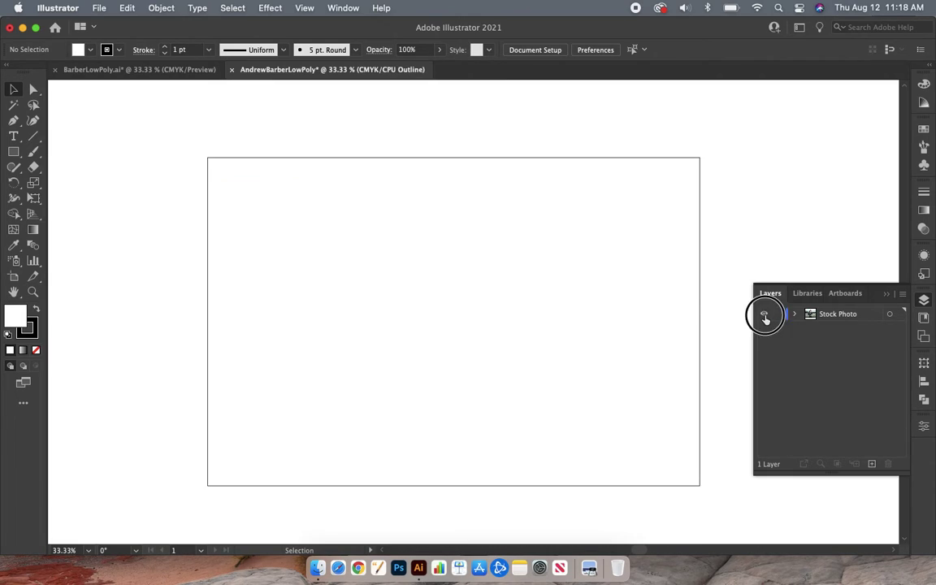
pyautogui.keyDown('super'); pyautogui.click(764, 317); pyautogui.keyUp('super')
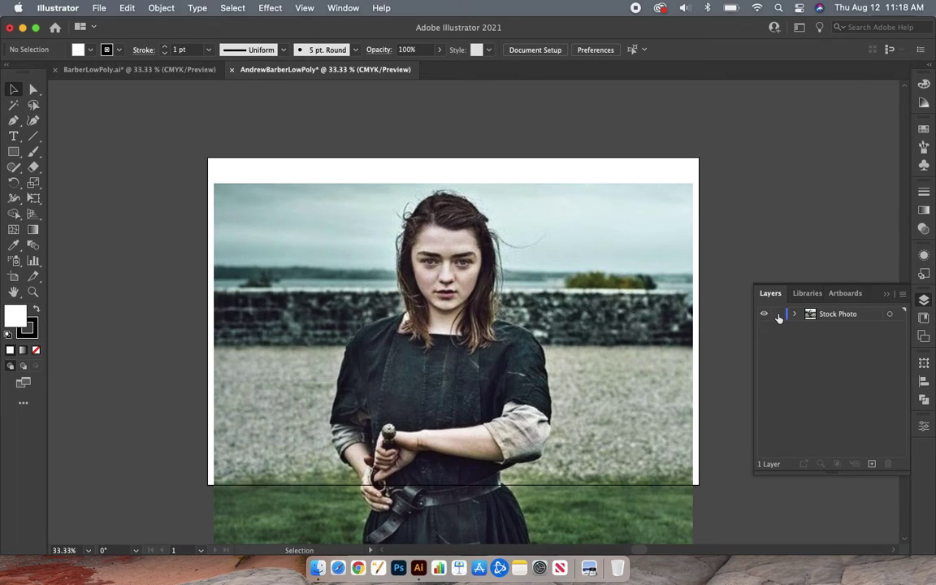
pyautogui.click(778, 315)
# Start saving a copy under the document's existing name in Adobe Illustrator (ai) format, with Desktop as the destination.
pyautogui.click(99, 8)
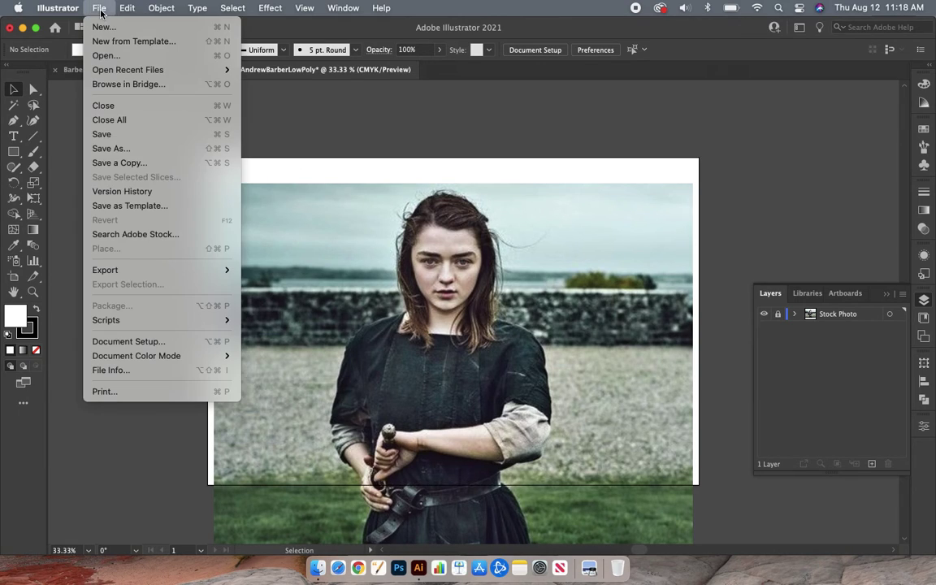
pyautogui.click(119, 148)
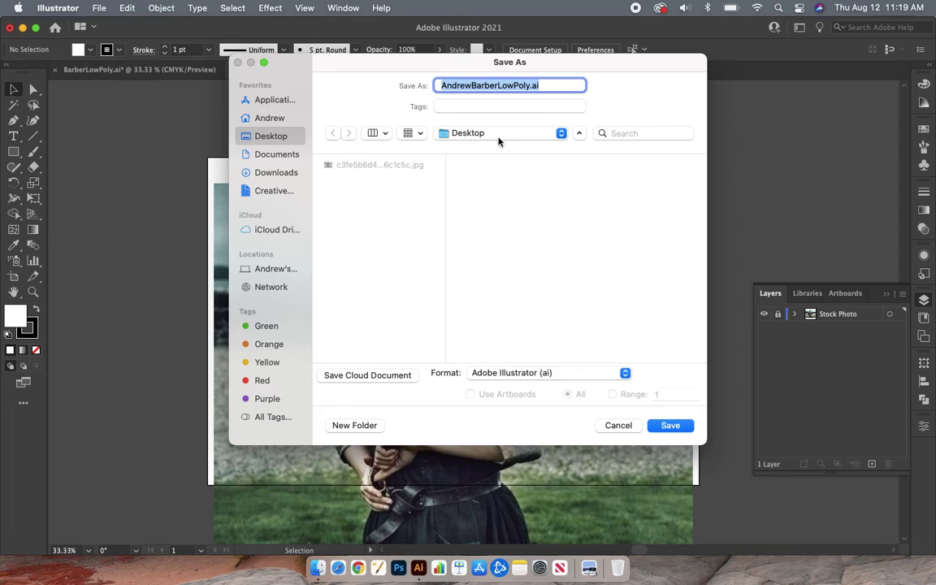
pyautogui.click(561, 133)
pyautogui.click(561, 134)
pyautogui.click(560, 133)
pyautogui.click(559, 137)
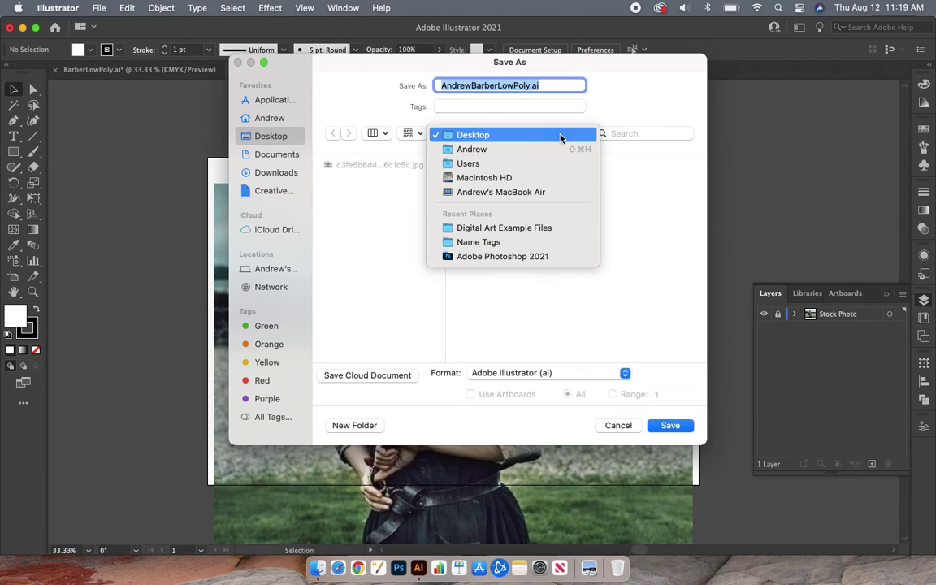
pyautogui.click(518, 138)
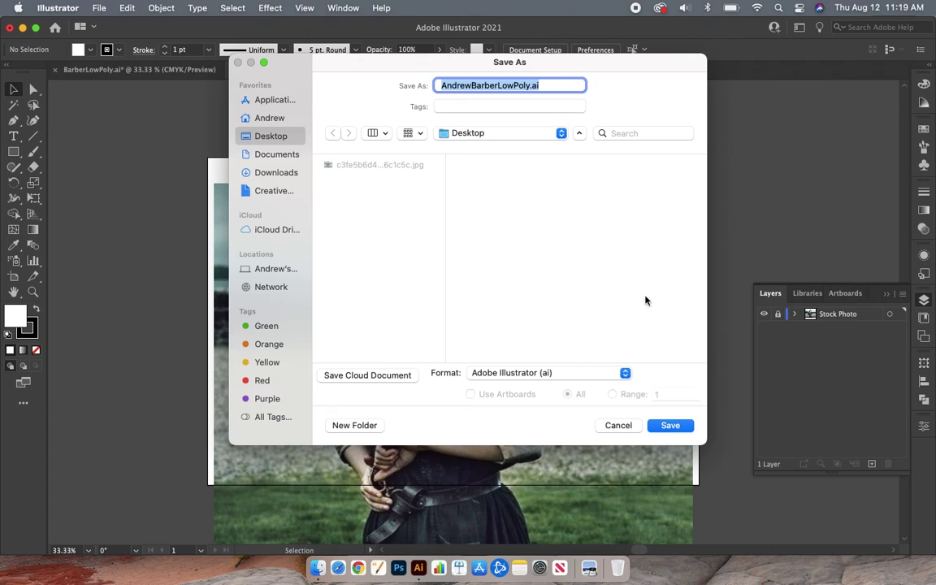
# Save the file with the default Illustrator 2020 options and minimize the window to check it on the desktop.
pyautogui.click(670, 426)
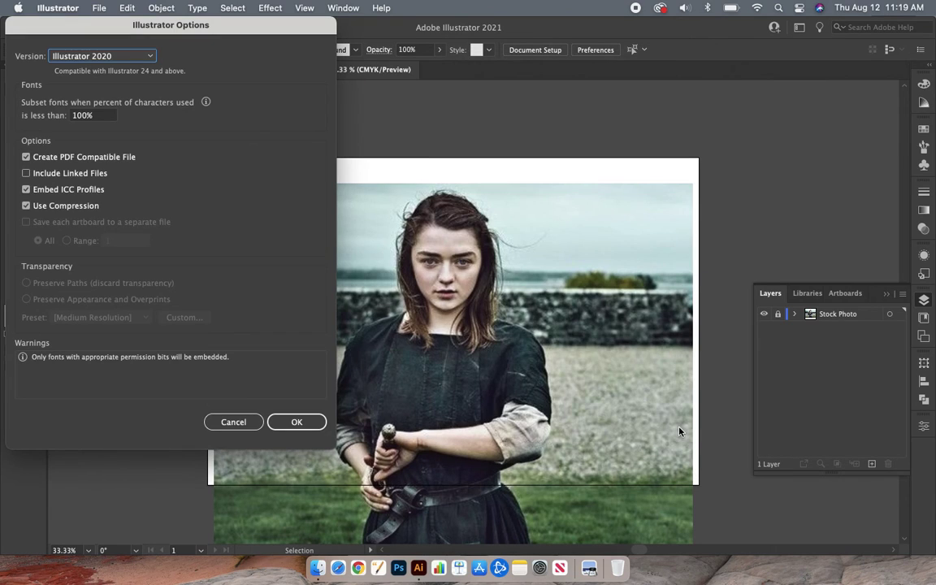
pyautogui.click(303, 423)
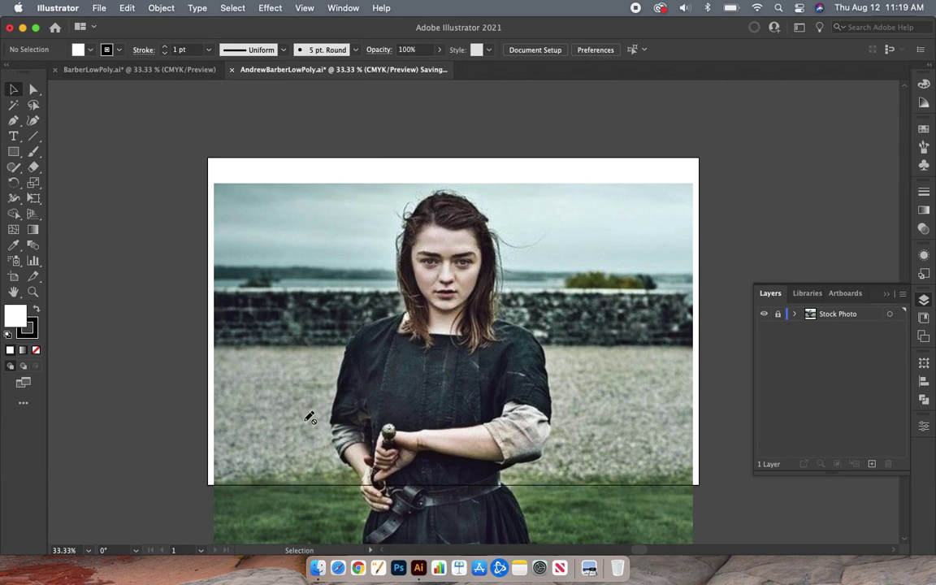
pyautogui.click(22, 27)
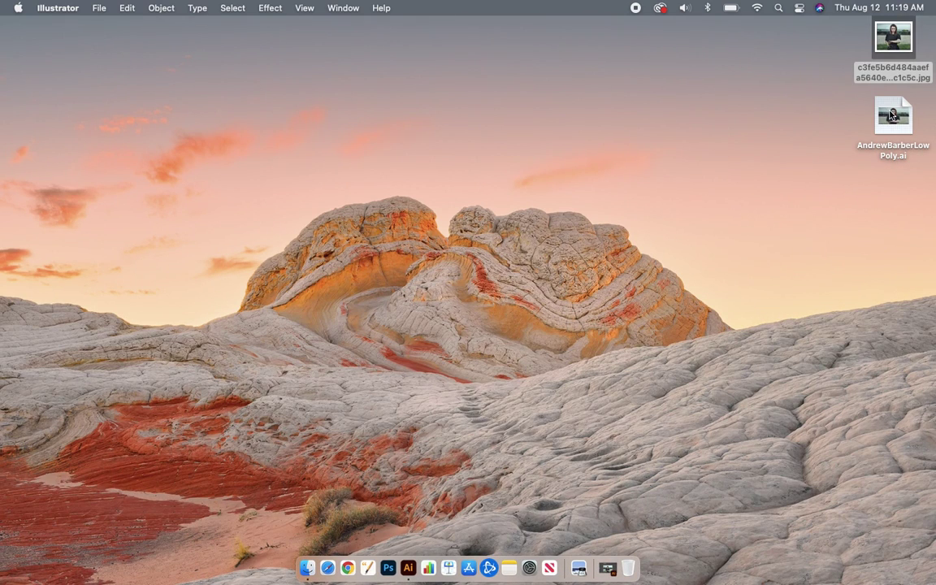
pyautogui.click(693, 270)
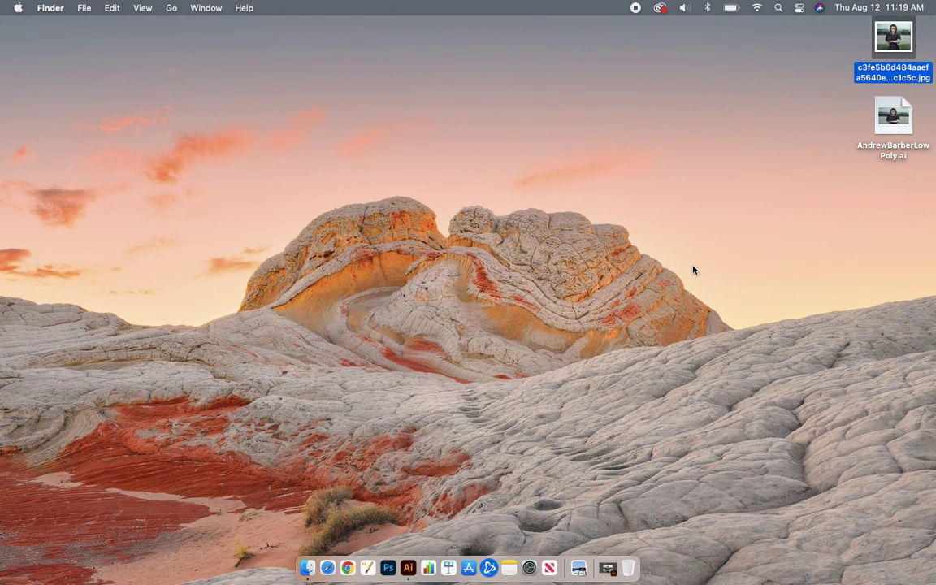